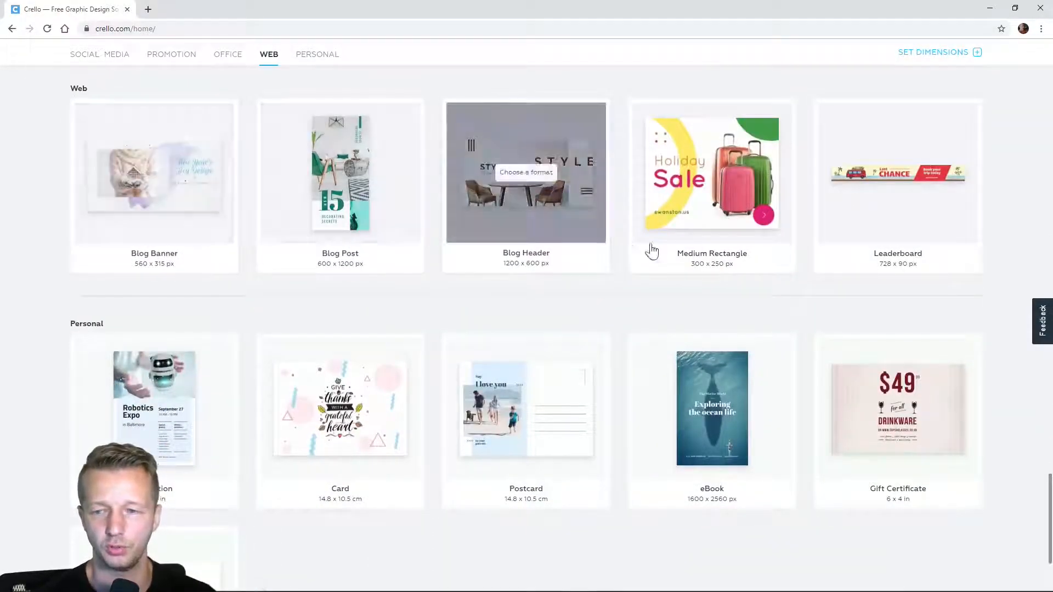
Examine the available design formats and their sizes across social media, online marketing, ad banners, print and documents
left_click_drag(1050, 491, 1037, 127)
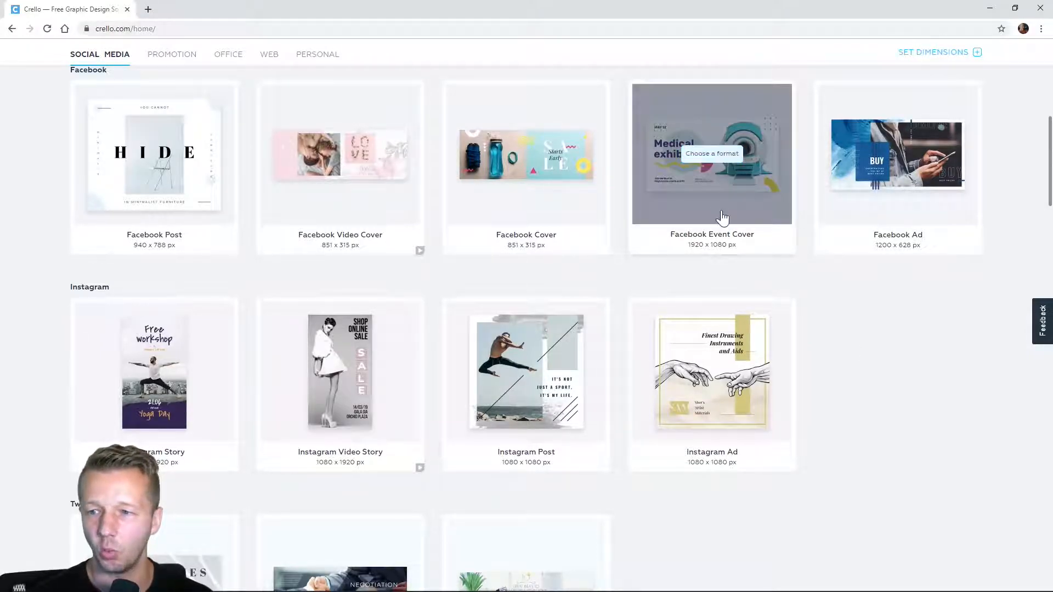
scroll(801, 354, "down", 7)
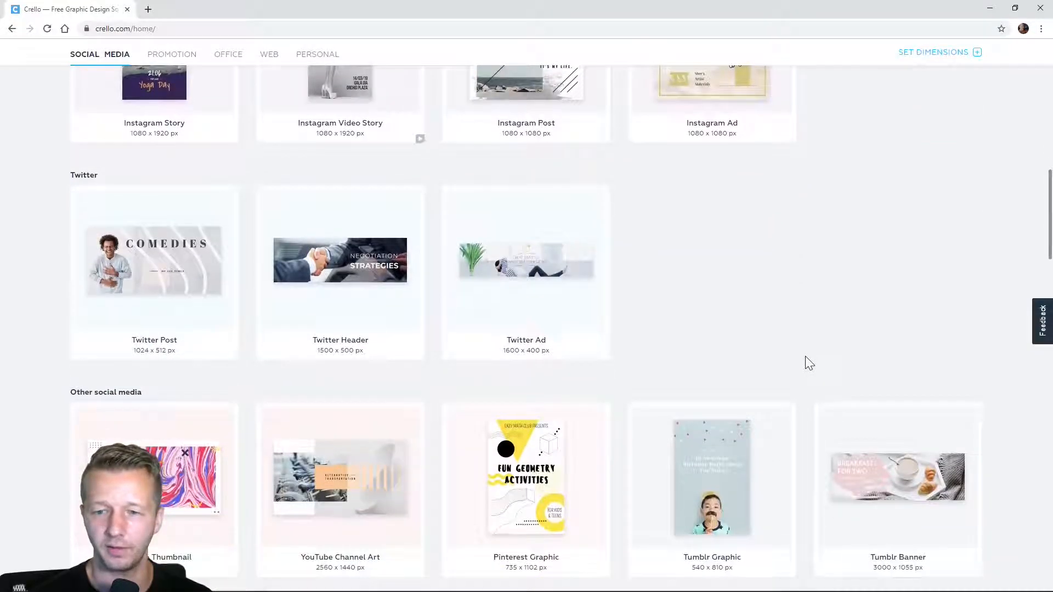
scroll(749, 301, "down", 2)
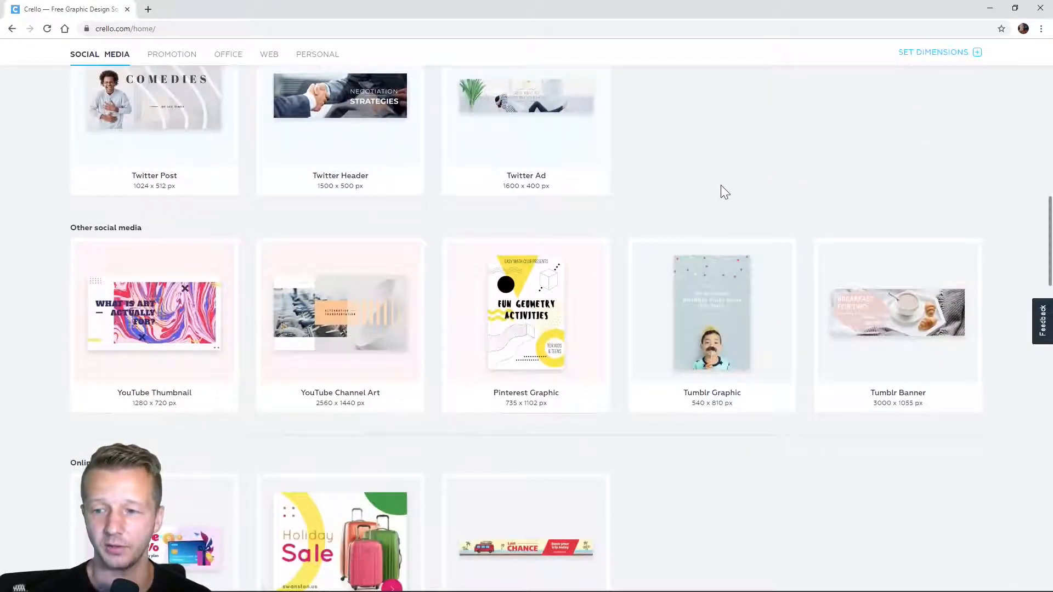
scroll(722, 191, "down", 3)
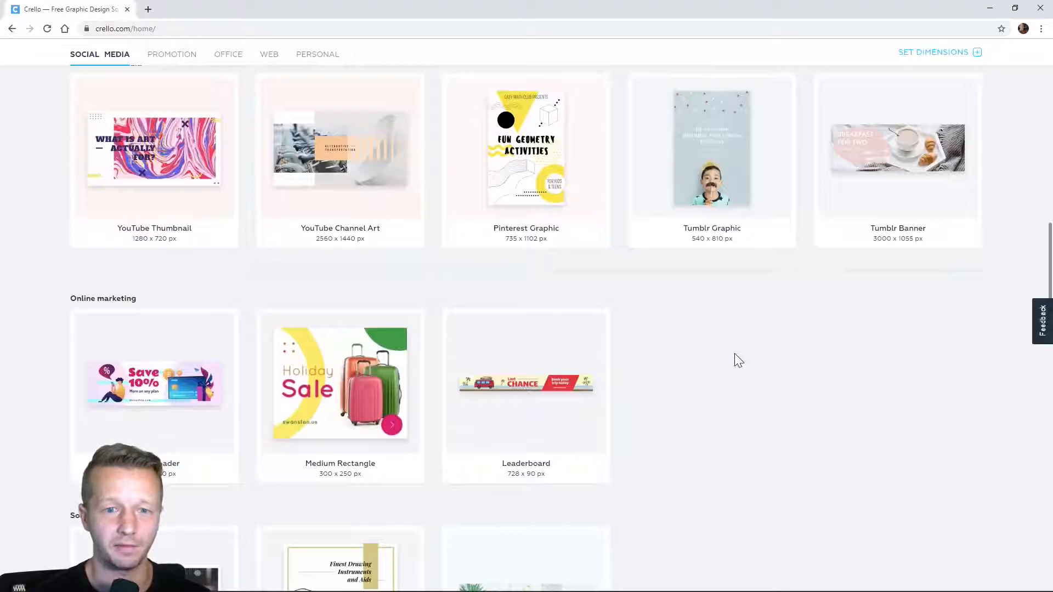
scroll(735, 354, "down", 3)
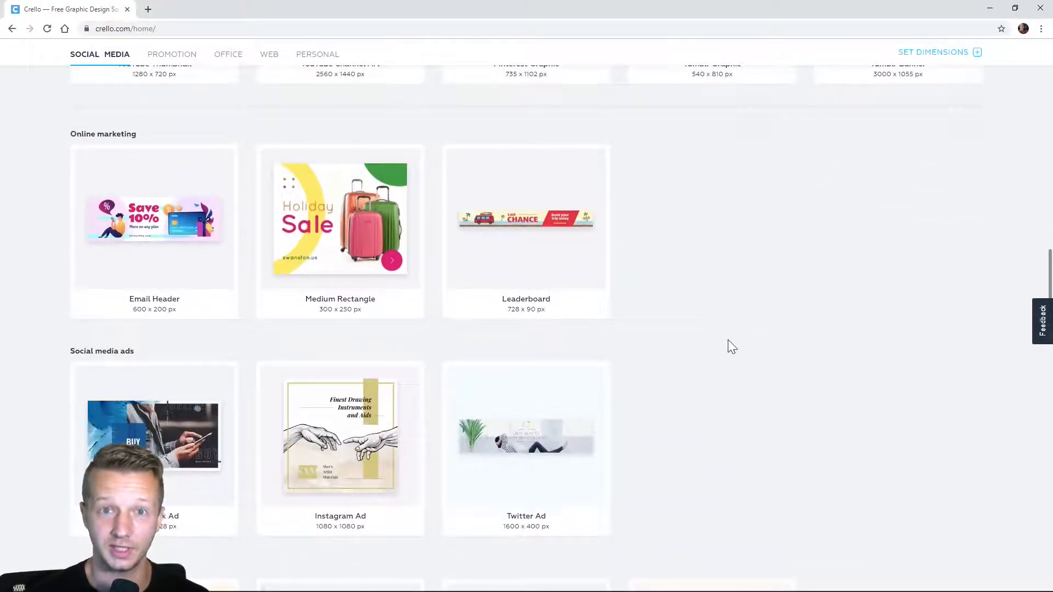
scroll(728, 340, "down", 3)
scroll(729, 330, "down", 3)
scroll(790, 306, "up", 2)
scroll(836, 287, "down", 3)
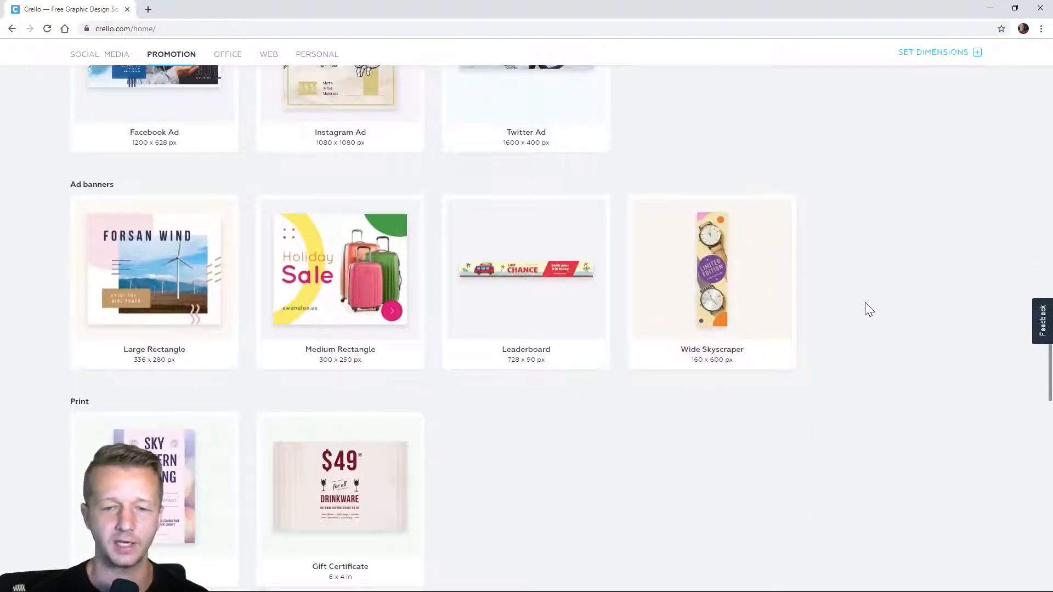
scroll(846, 305, "down", 2)
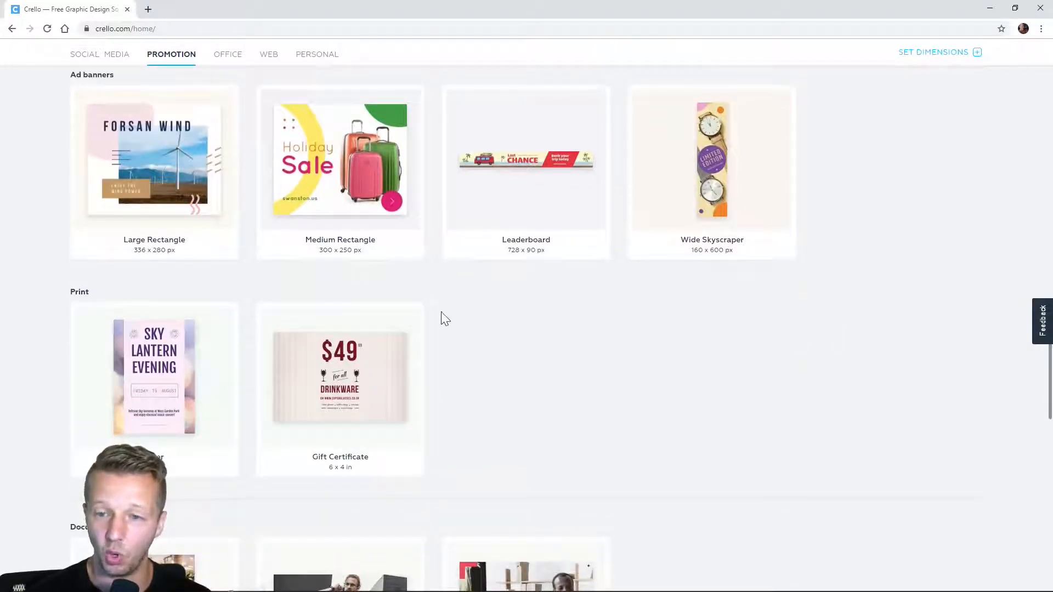
scroll(466, 306, "down", 3)
scroll(663, 291, "down", 3)
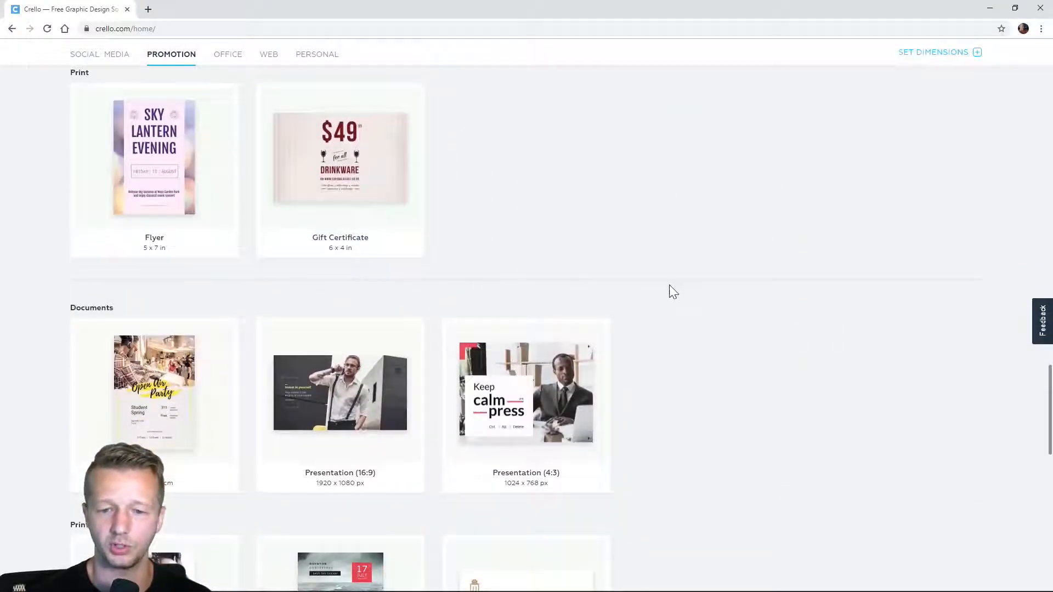
scroll(723, 364, "up", 15)
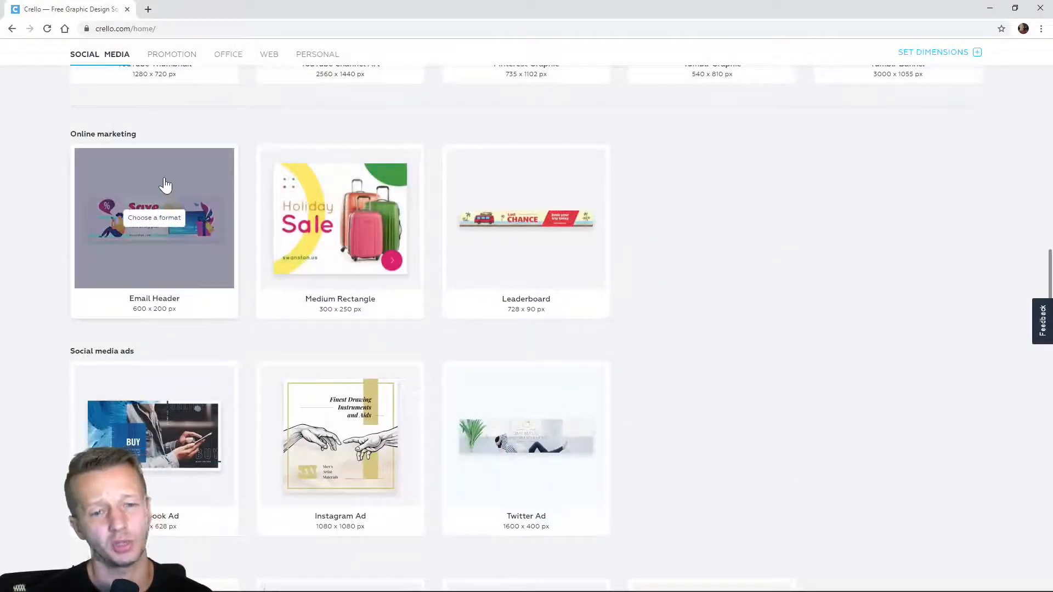
scroll(725, 338, "up", 10)
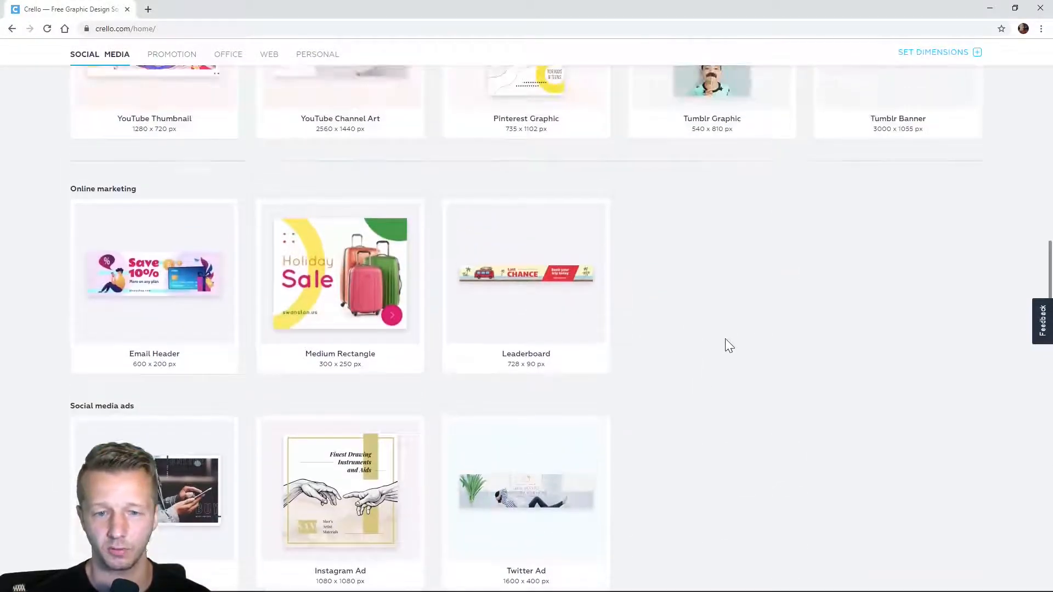
scroll(731, 340, "up", 8)
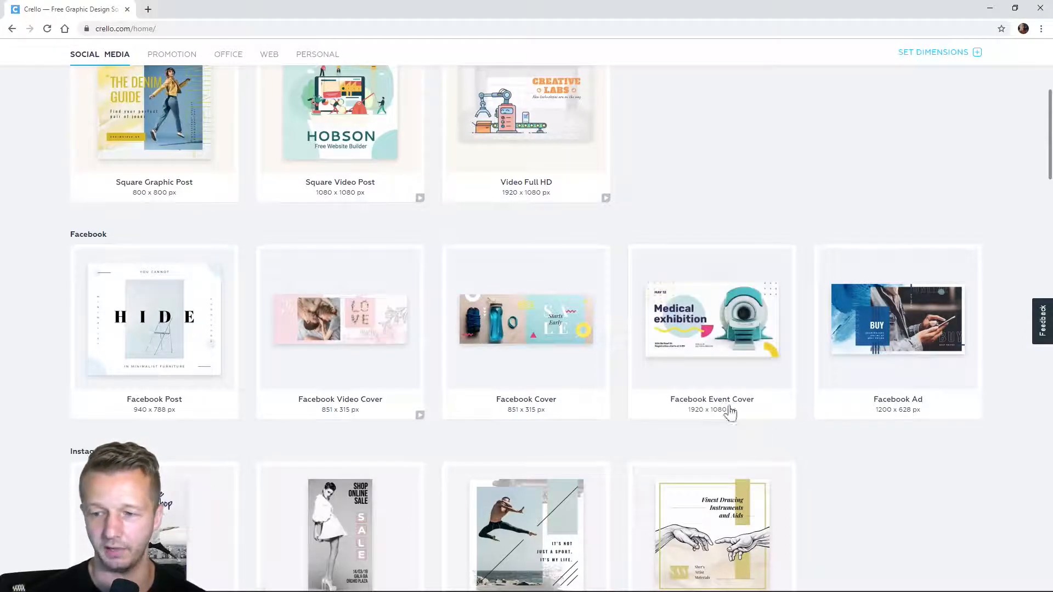
Find the YouTube Channel Art format (2560 x 1440 px) among the other social media formats and start a design with it
scroll(844, 447, "down", 5)
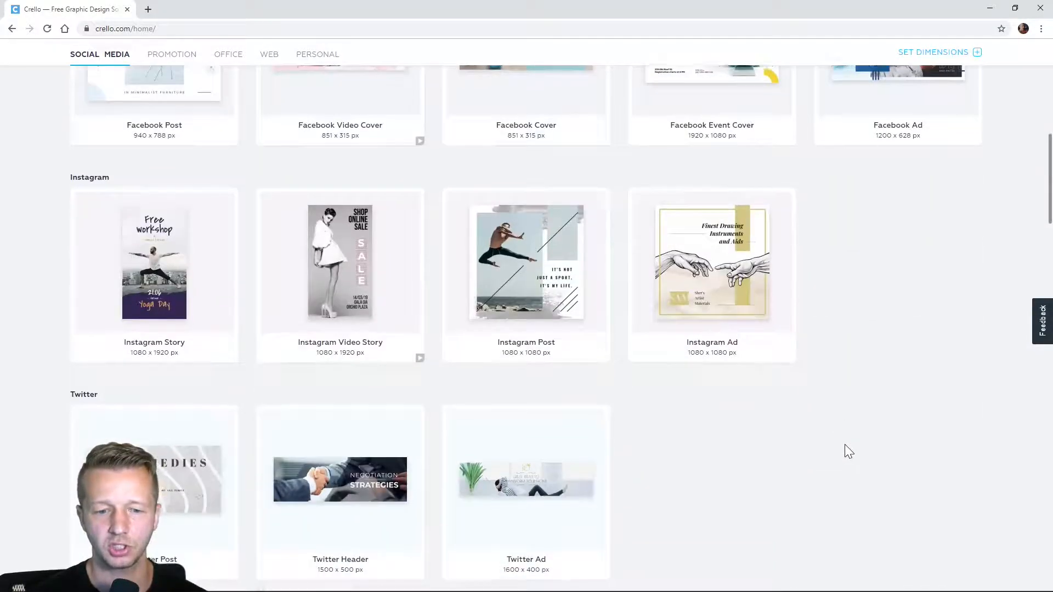
scroll(845, 446, "up", 8)
scroll(844, 445, "down", 11)
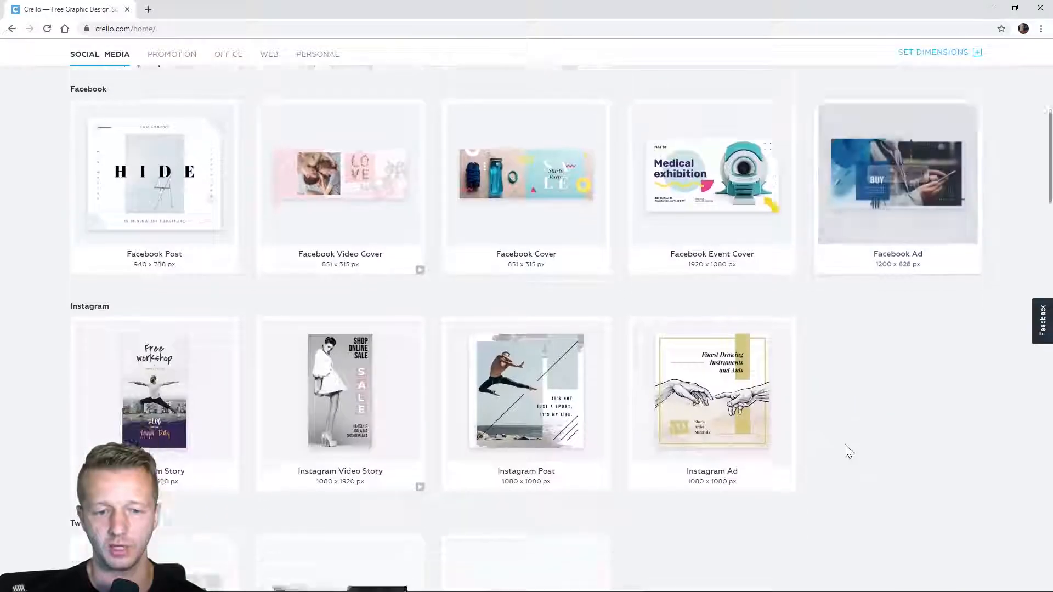
scroll(847, 451, "down", 5)
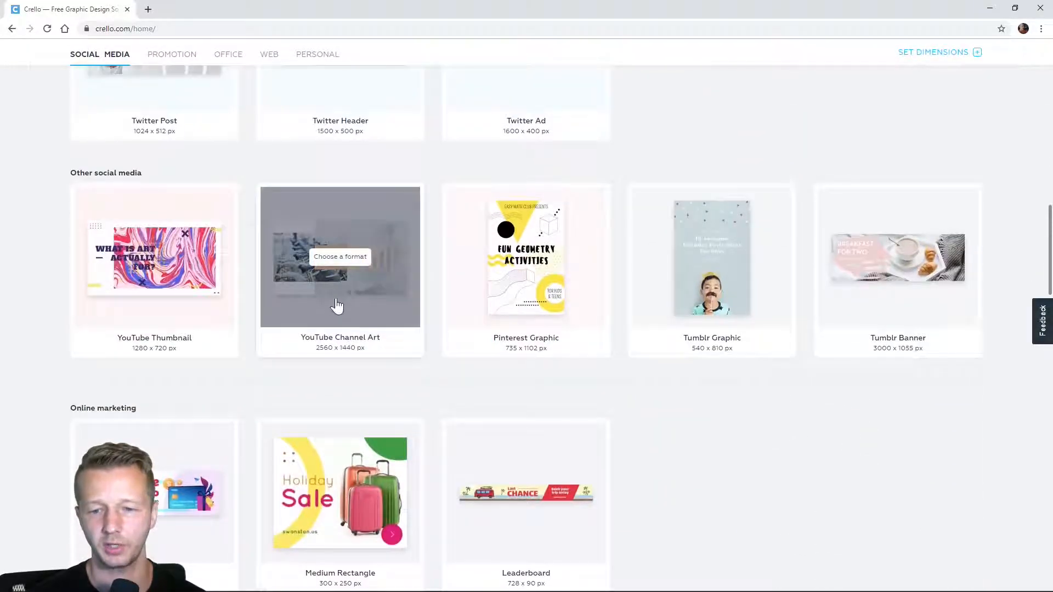
left_click(346, 301)
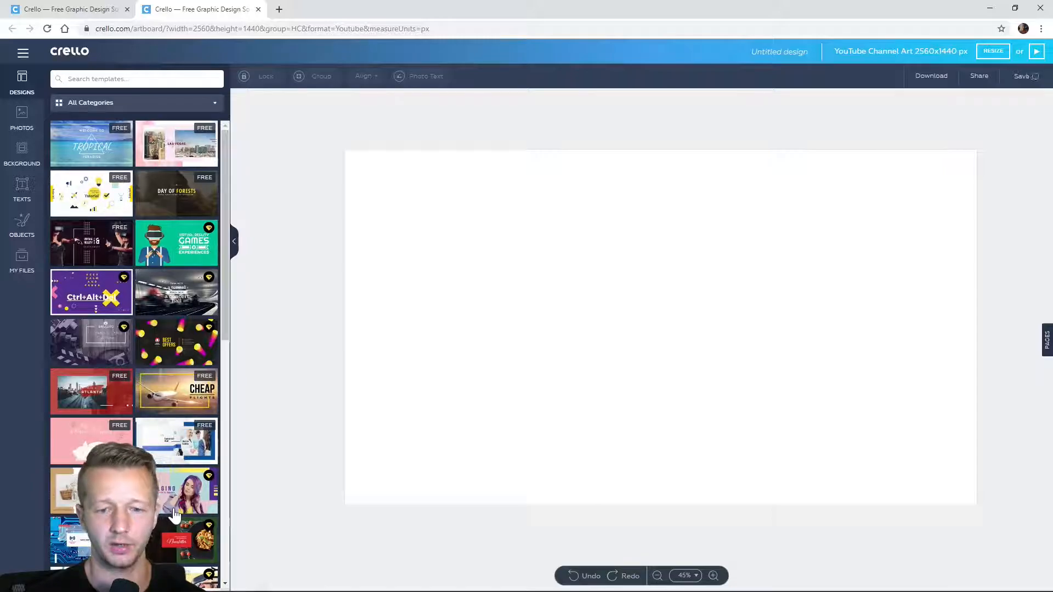
Try the Software Testing Tutorial and Elgino templates on the artboard, settling on the dark Best Offers template
left_click(173, 347)
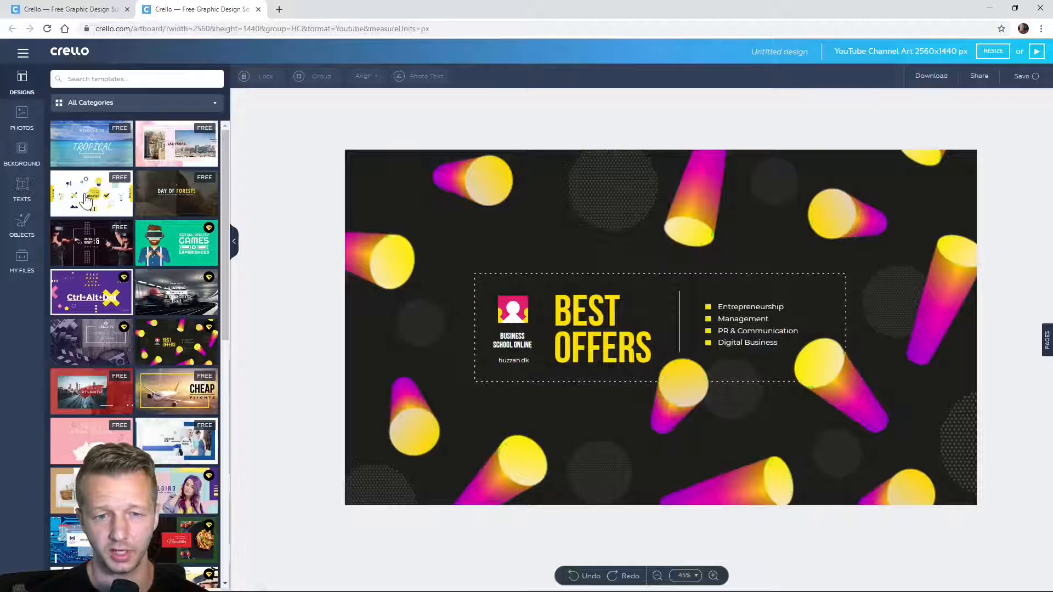
left_click(86, 200)
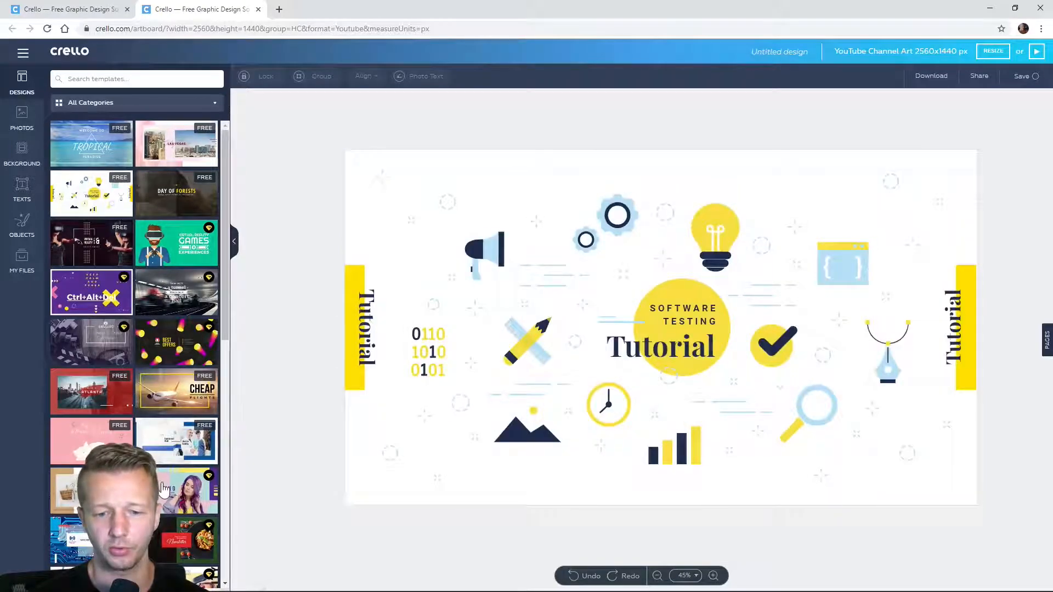
left_click(164, 488)
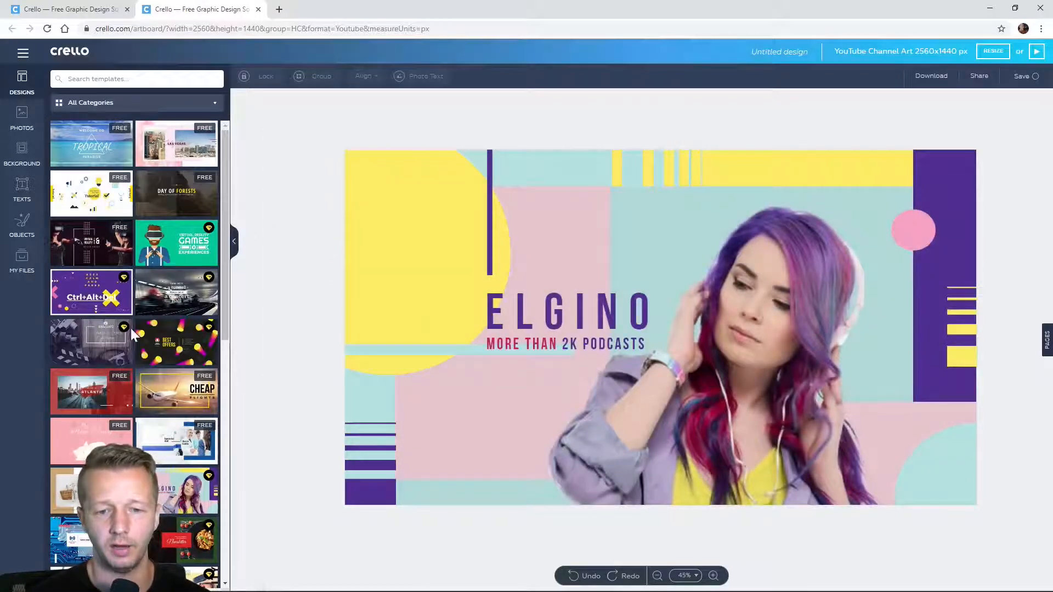
left_click(171, 348)
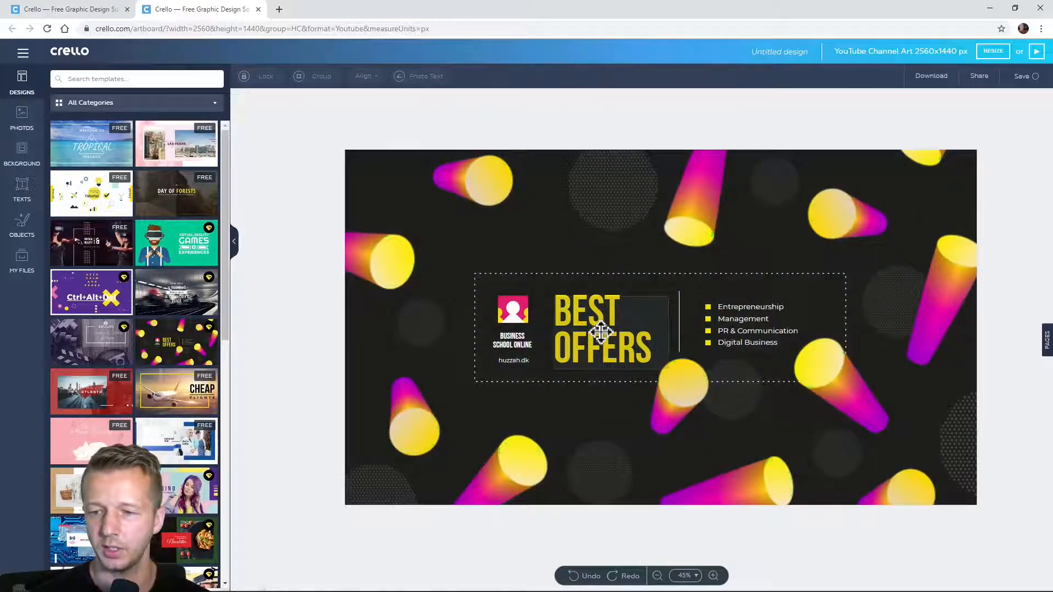
Replace the yellow Best Offers heading with "HEY" and "HI" on two lines
left_click(601, 330)
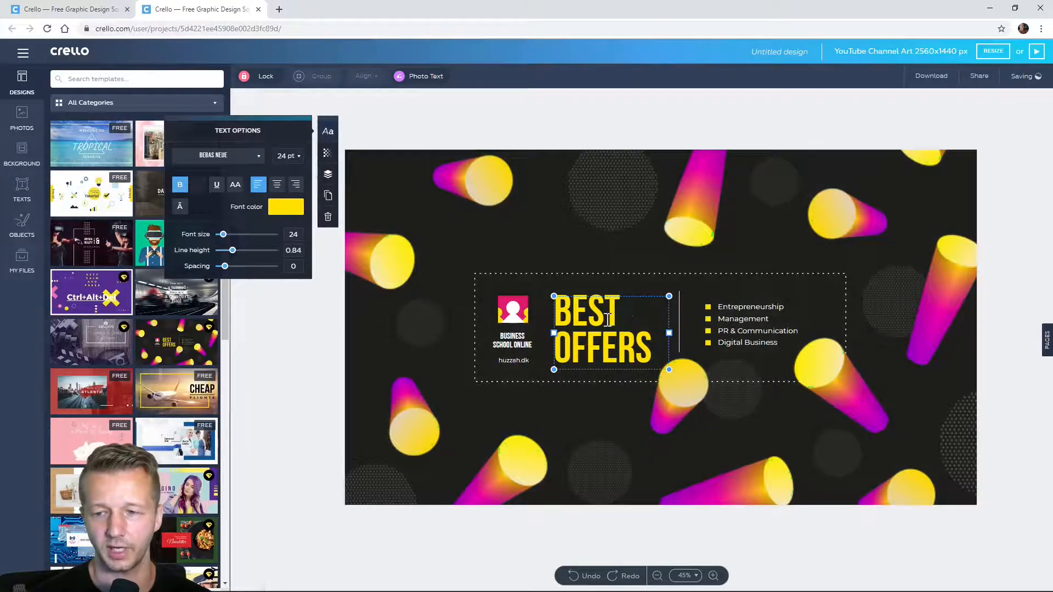
double_click(617, 320)
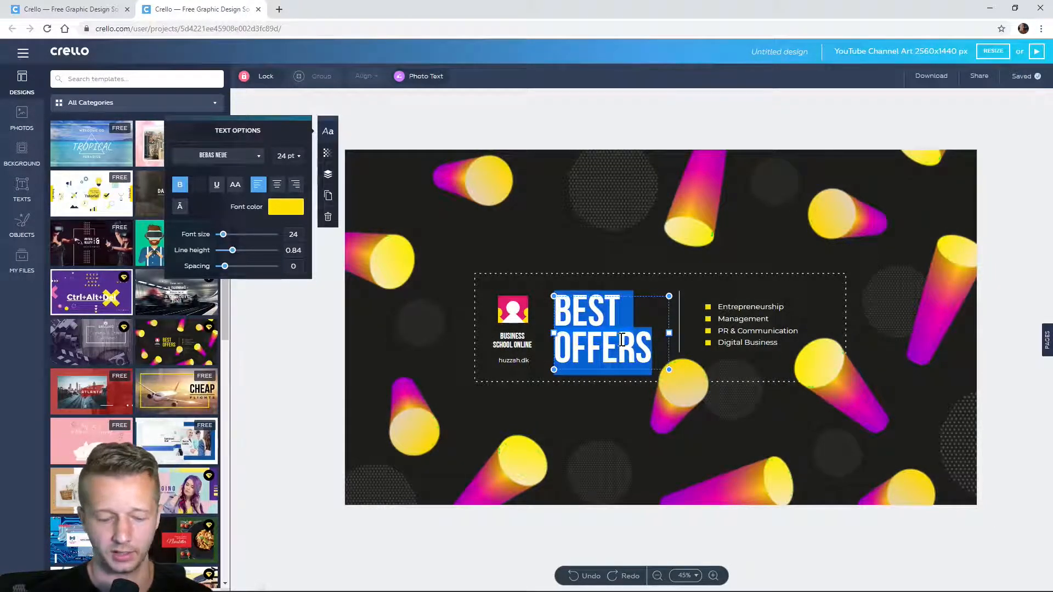
type("HEY")
key("Return")
type("HI")
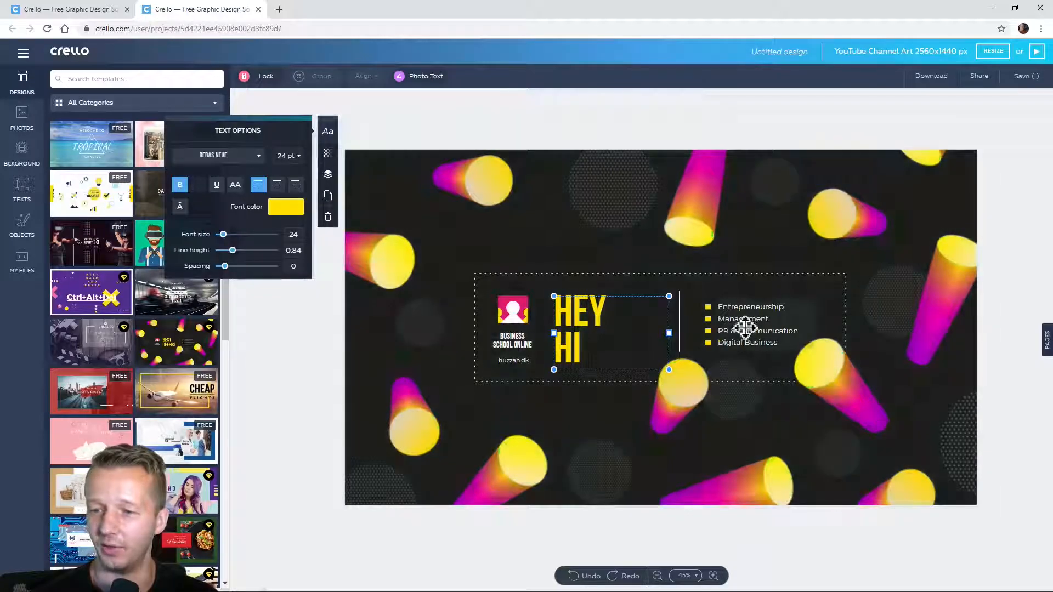
Examine the text, transparency and layering options of the bulleted course list, and the colour options of the logo icon
left_click(744, 324)
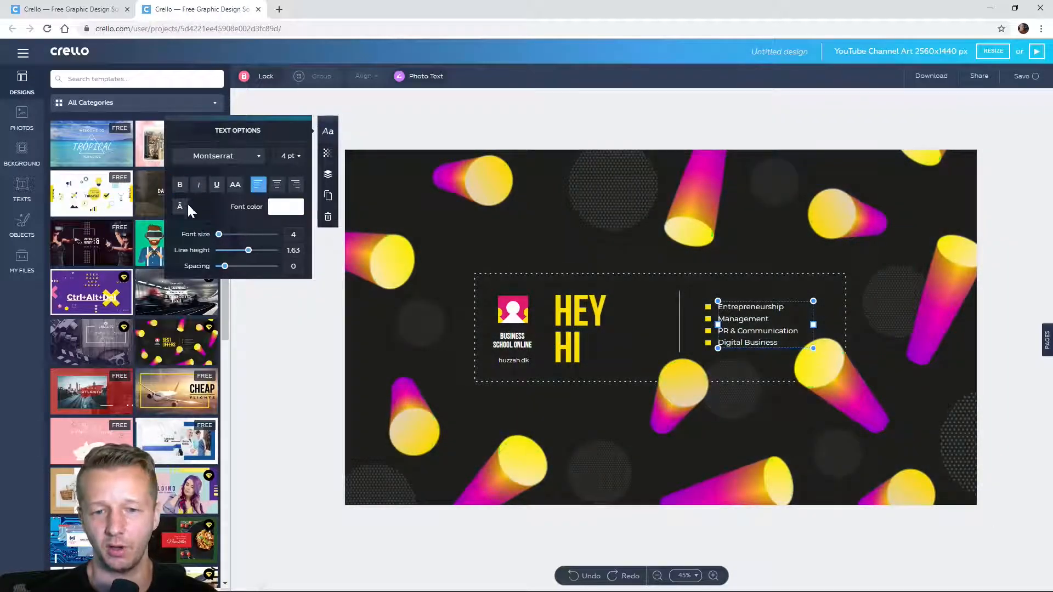
left_click(327, 156)
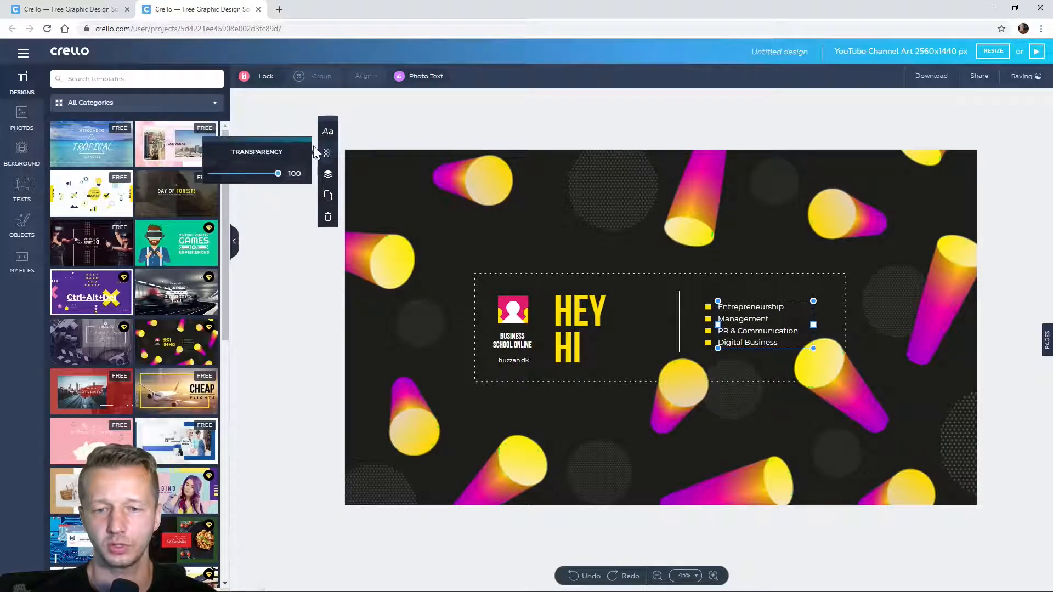
left_click(327, 175)
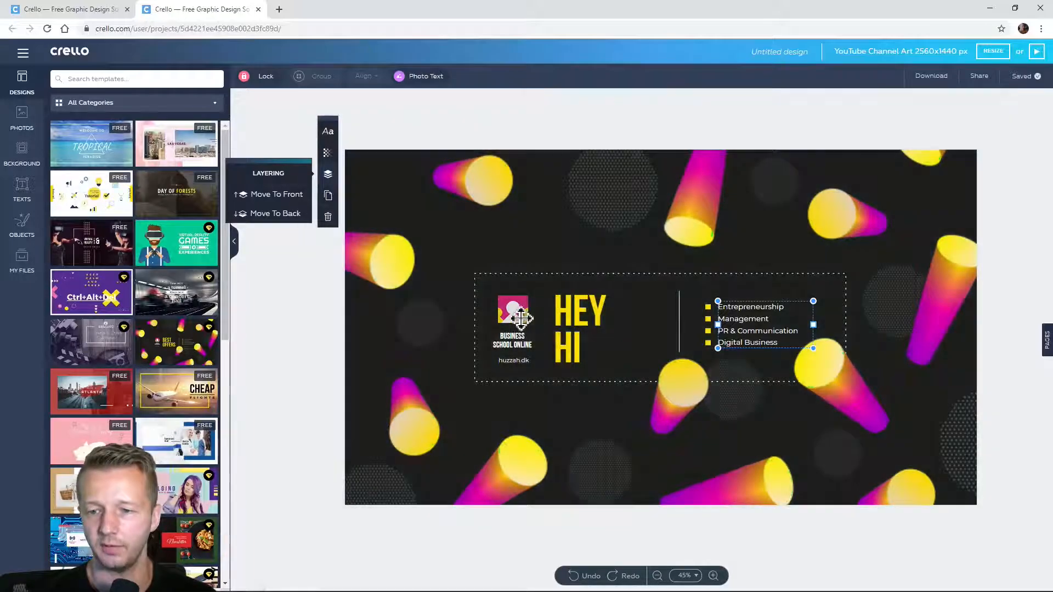
left_click(520, 317)
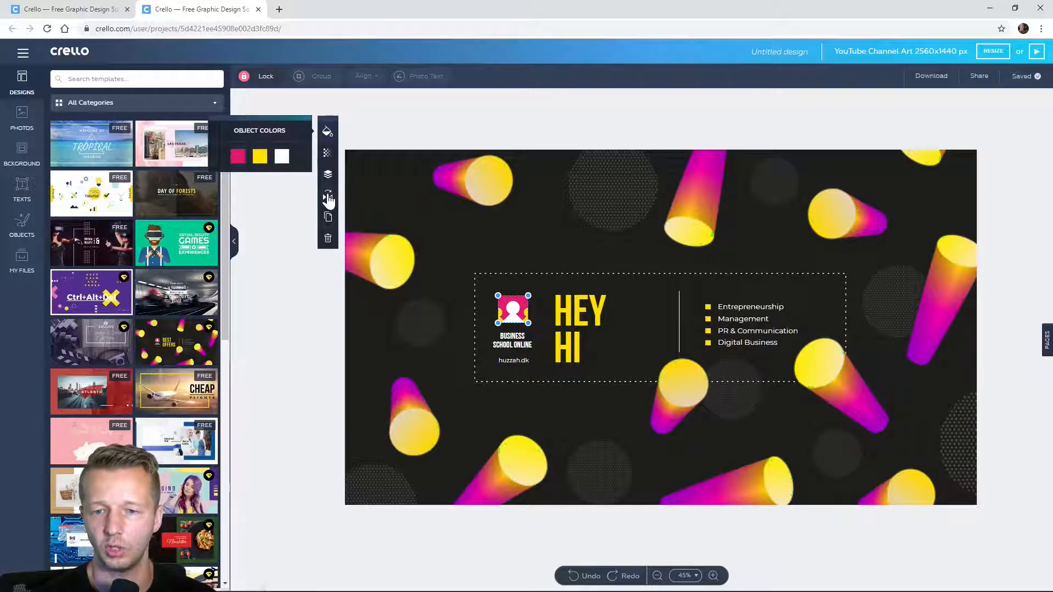
Try the Drama effect on the background image, restore the Normal effect and deselect the image
left_click(486, 207)
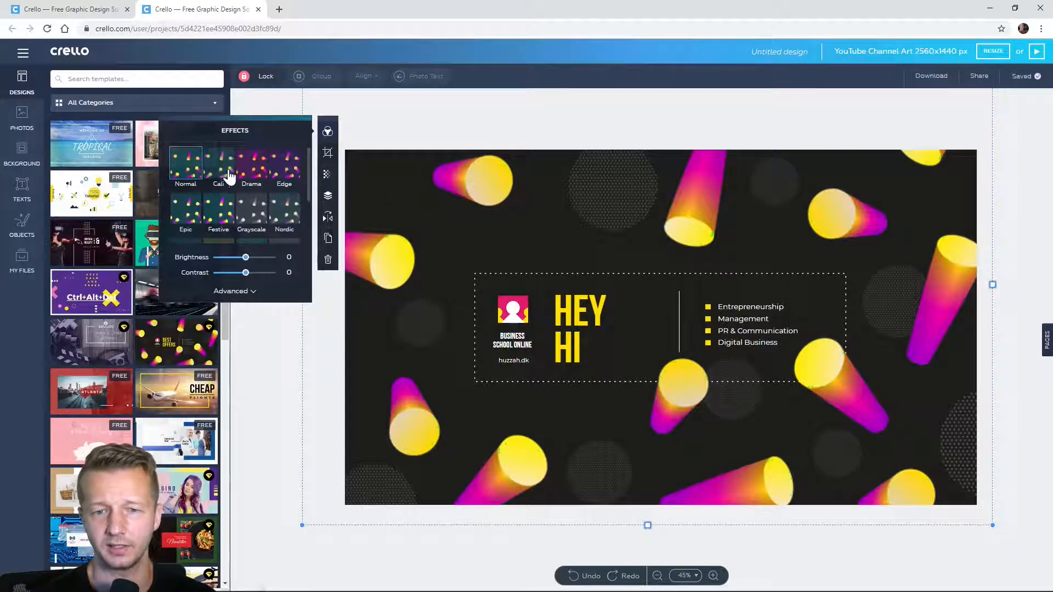
left_click(252, 167)
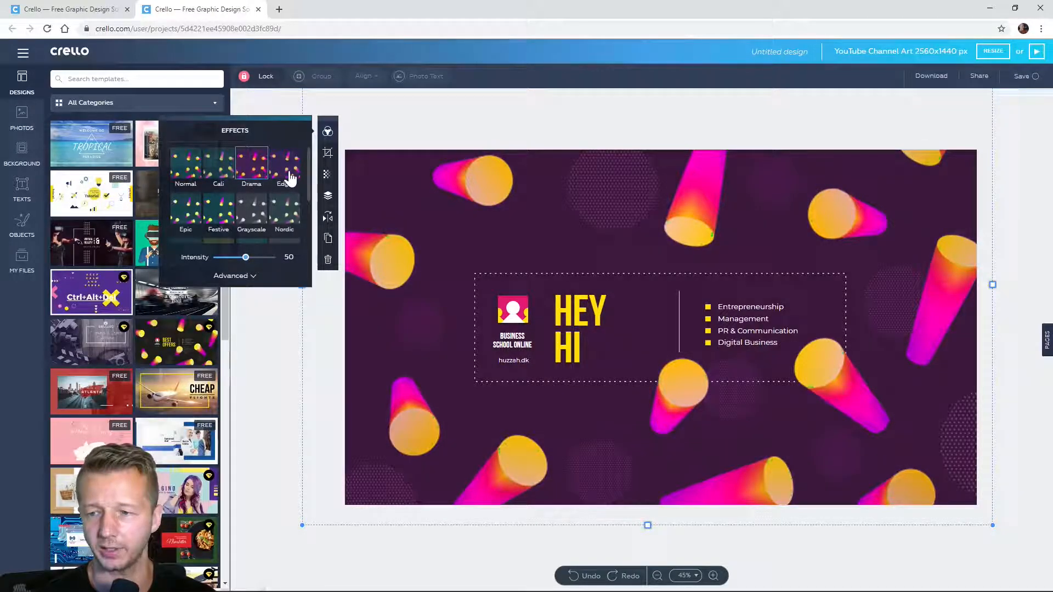
left_click(186, 168)
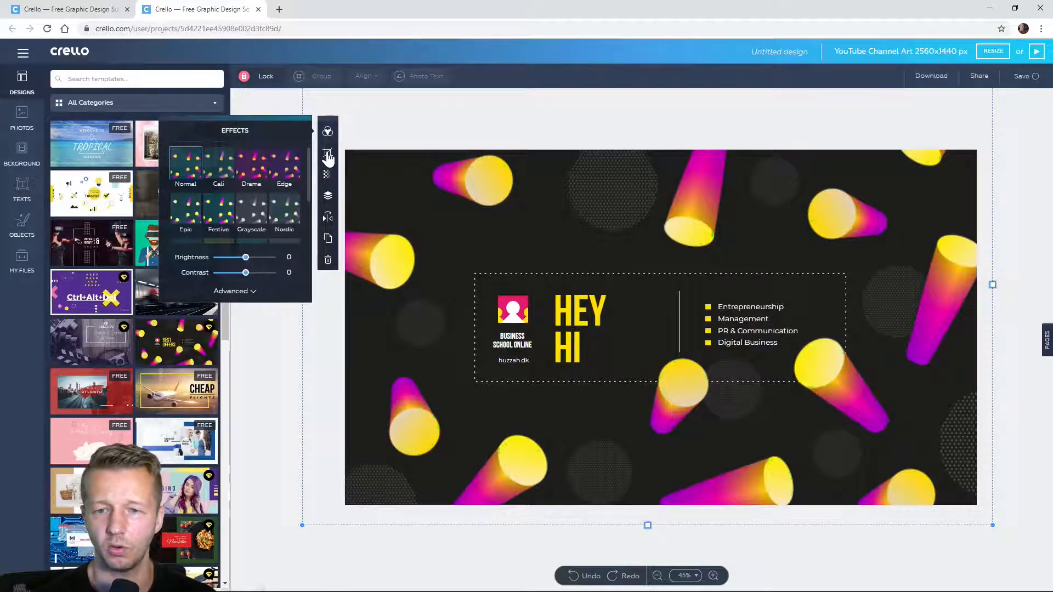
left_click(273, 357)
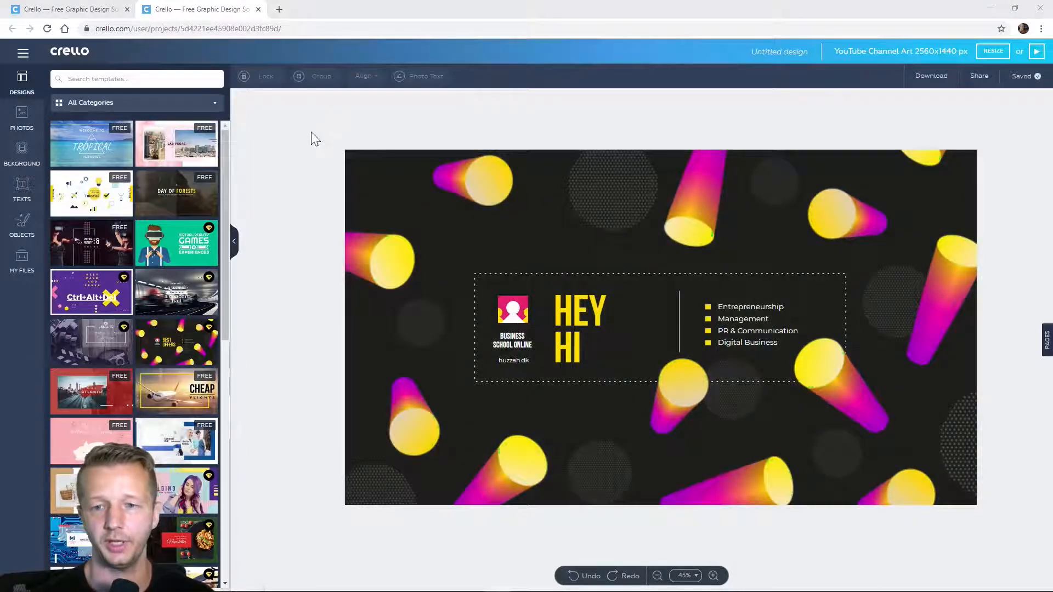
Select all elements on the artboard and delete them
left_click_drag(307, 128, 995, 539)
key("Delete")
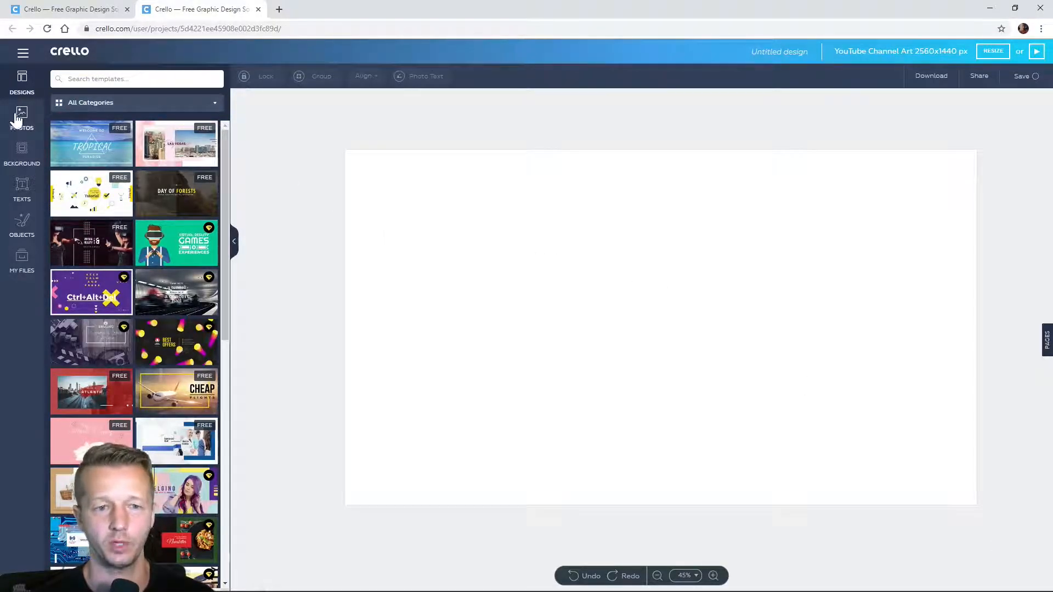
Browse the background photo collection and open the background patterns
left_click(22, 152)
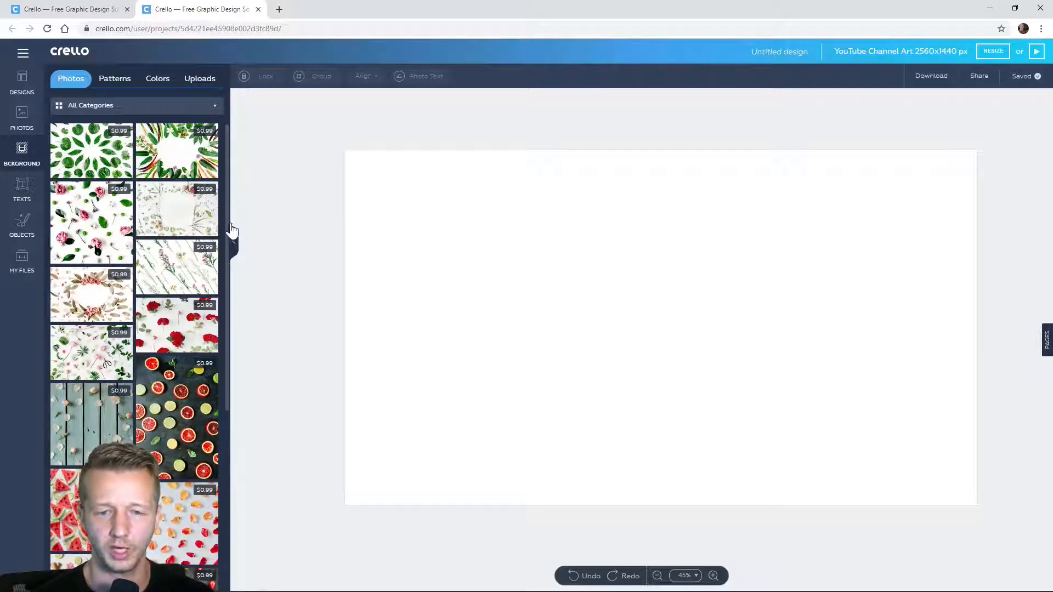
scroll(228, 231, "down", 10)
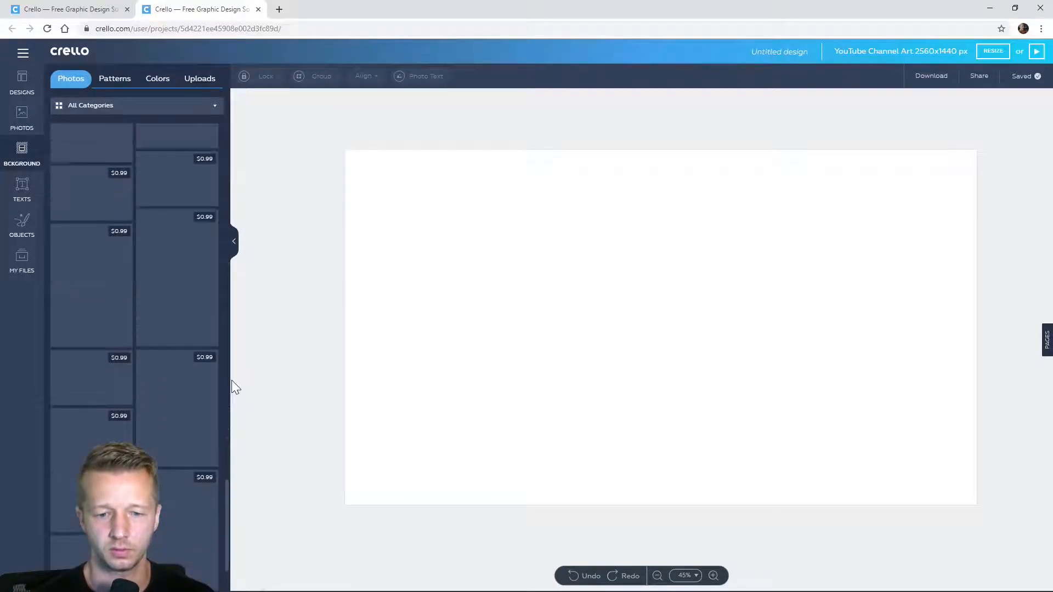
left_click_drag(227, 418, 245, 338)
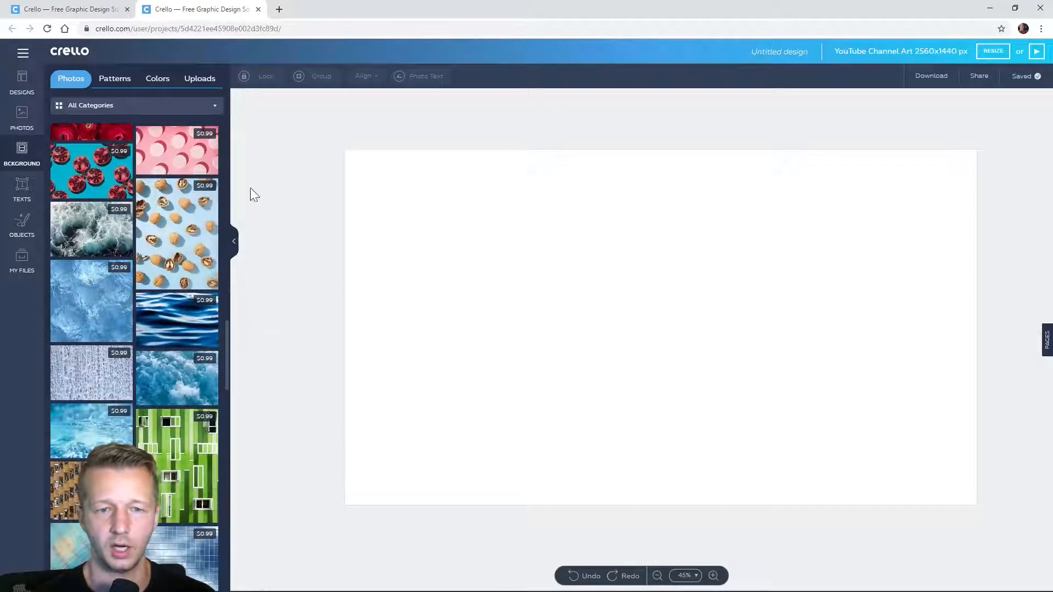
left_click(115, 79)
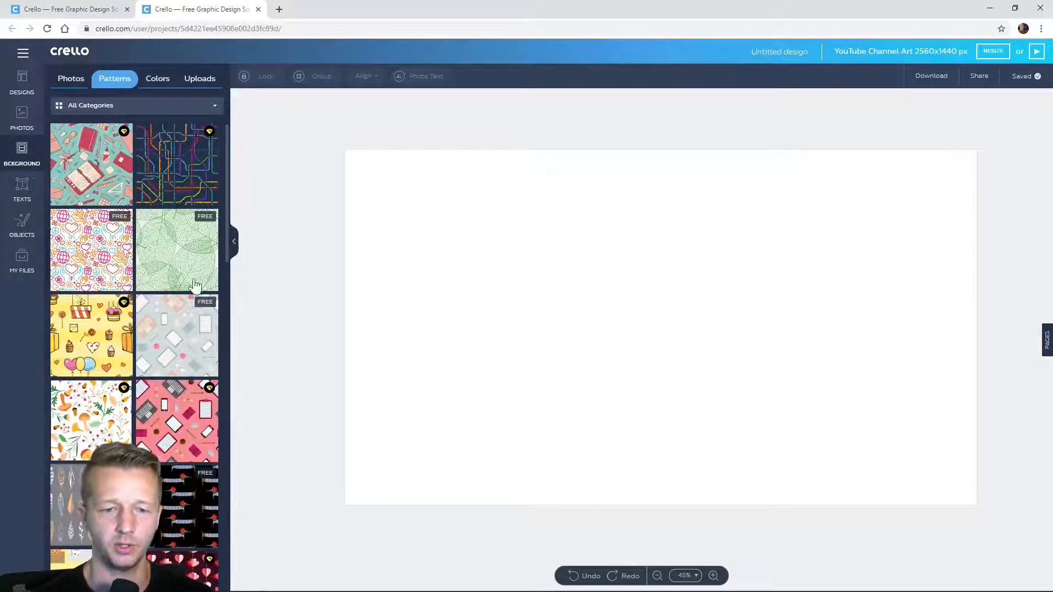
Apply the pink-and-blue gaming pattern with swords, playing cards and controllers as the background
scroll(176, 331, "down", 10)
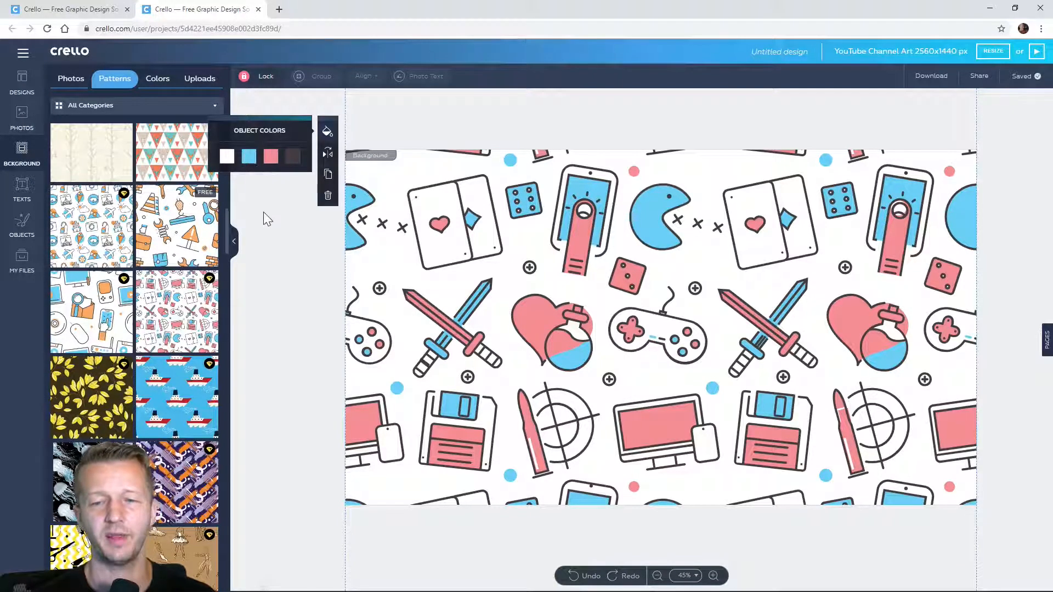
left_click(270, 237)
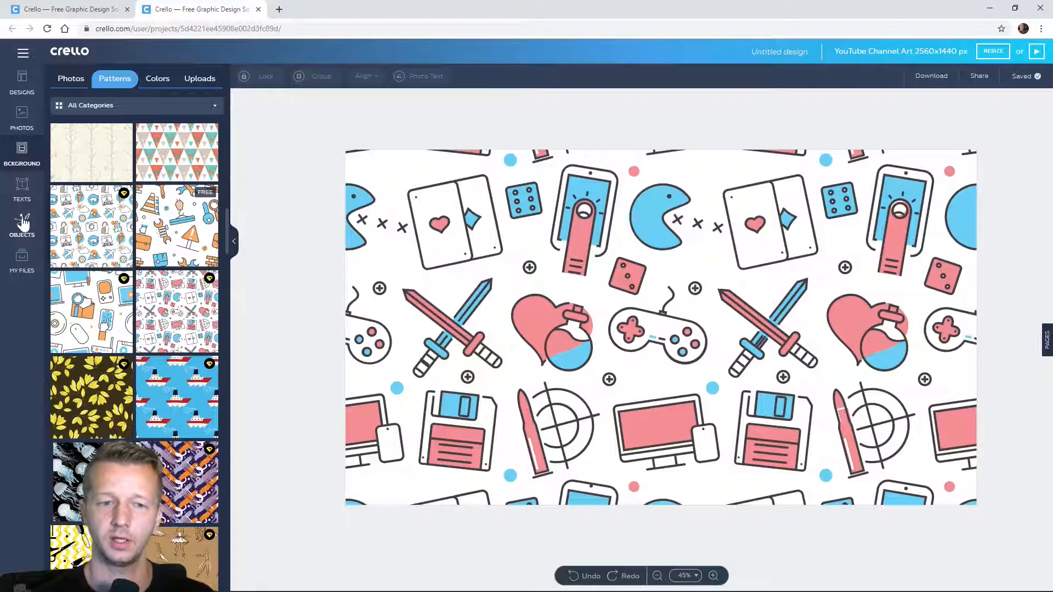
Add a square shape and stretch it into a large rectangle that leaves only a border of the background pattern
left_click(23, 224)
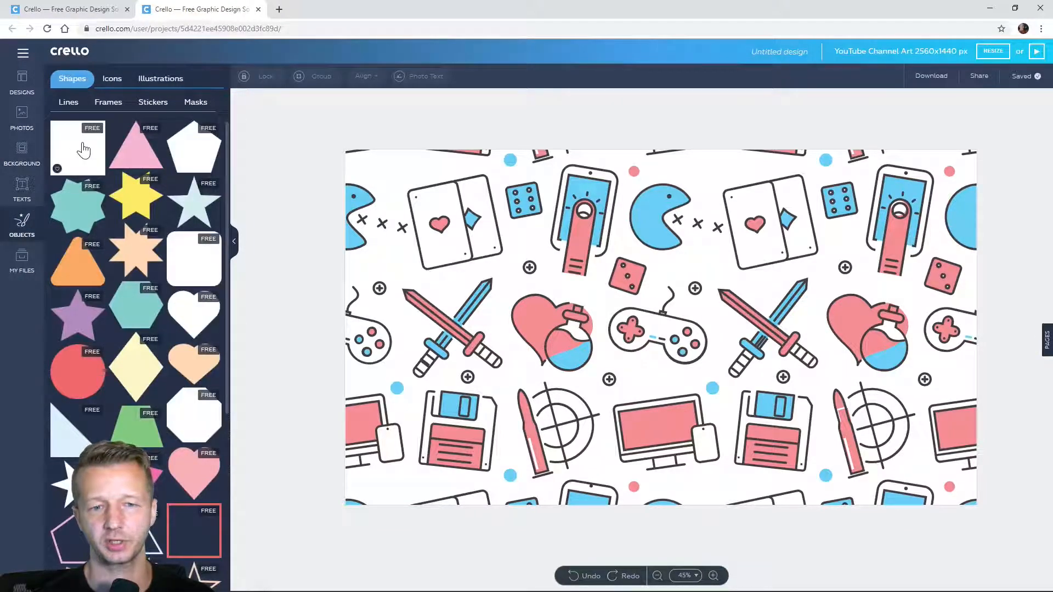
left_click(84, 149)
left_click_drag(611, 284, 441, 247)
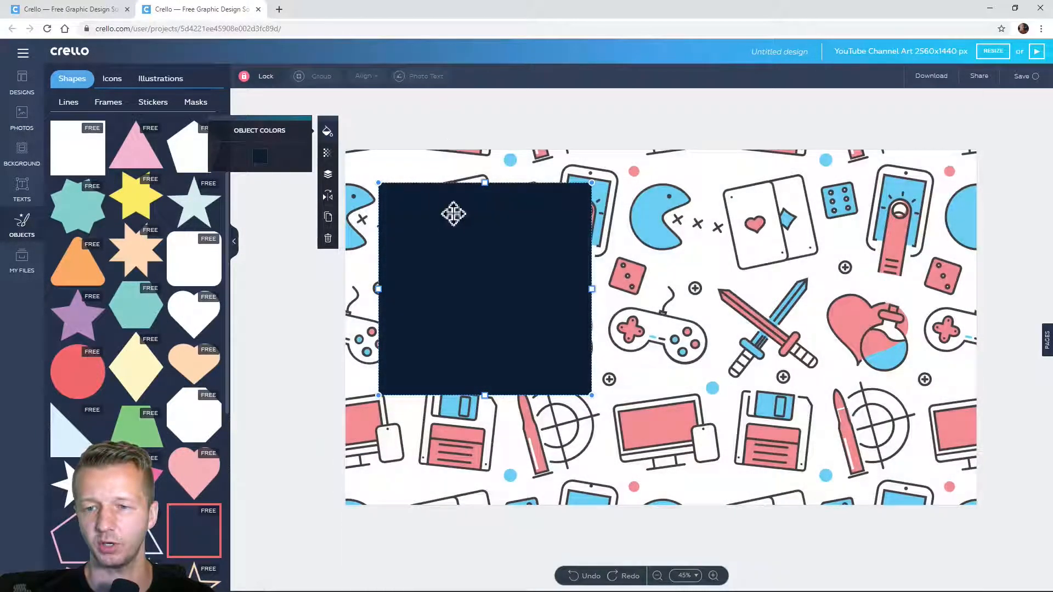
left_click_drag(593, 396, 759, 559)
left_click_drag(759, 373, 953, 373)
left_click_drag(671, 189, 679, 216)
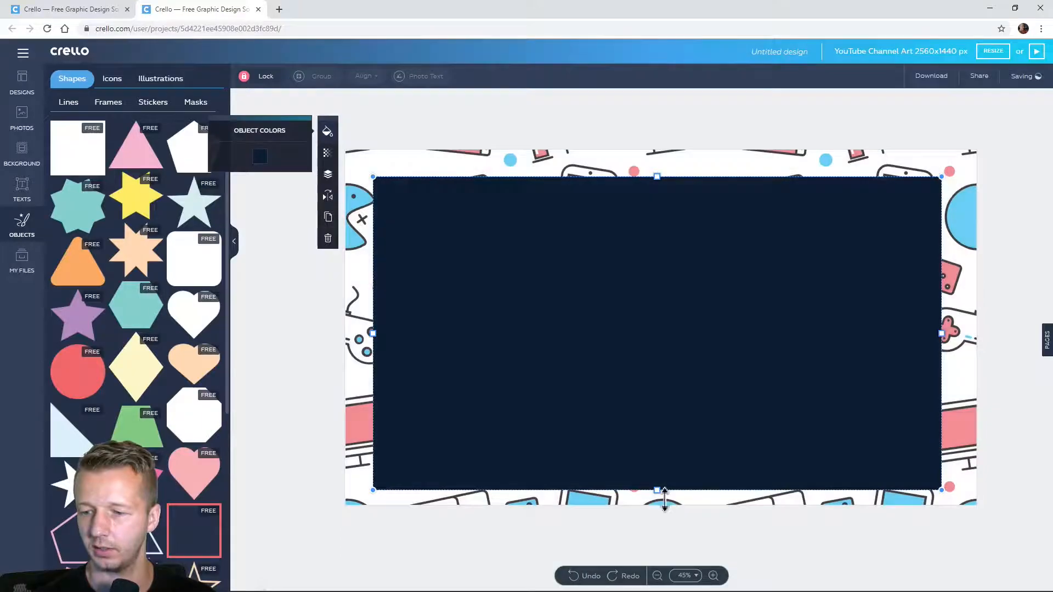
left_click_drag(660, 496, 666, 486)
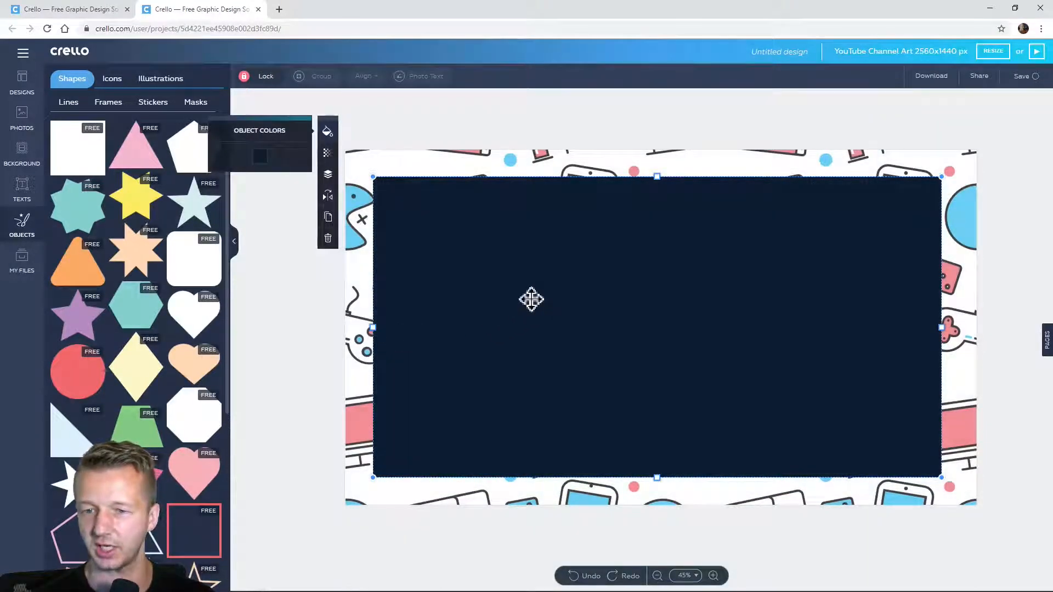
Nudge the large rectangle in small increments to centre it over the patterned background
key("Right")
key("Right")
key("Right")
key("Down")
key("Down")
key("Up")
key("Left")
Recolour the large rectangle from the preset colours to white and deselect it
left_click(260, 156)
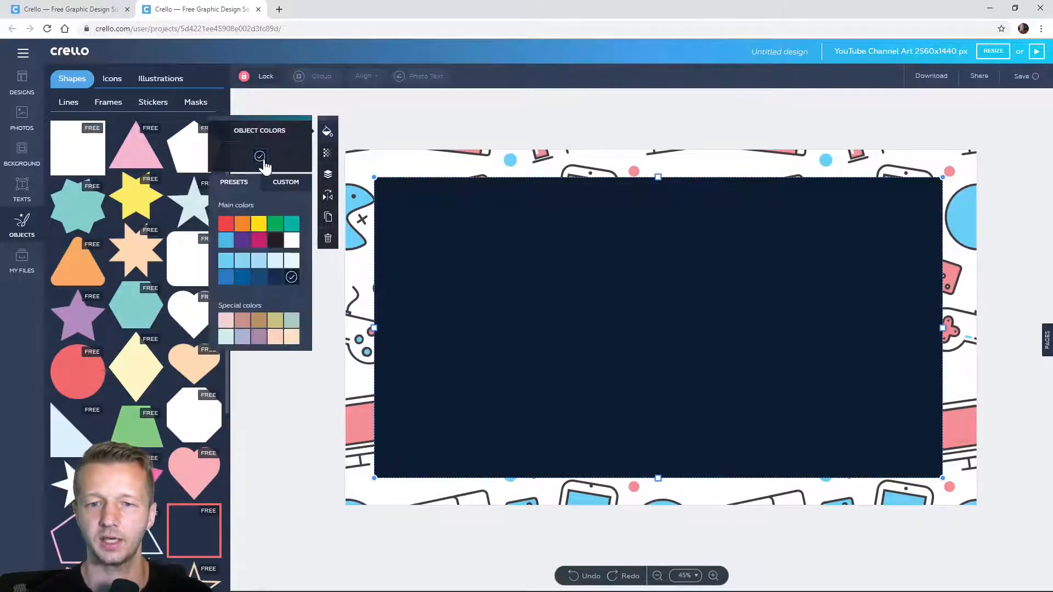
left_click(291, 243)
left_click(293, 417)
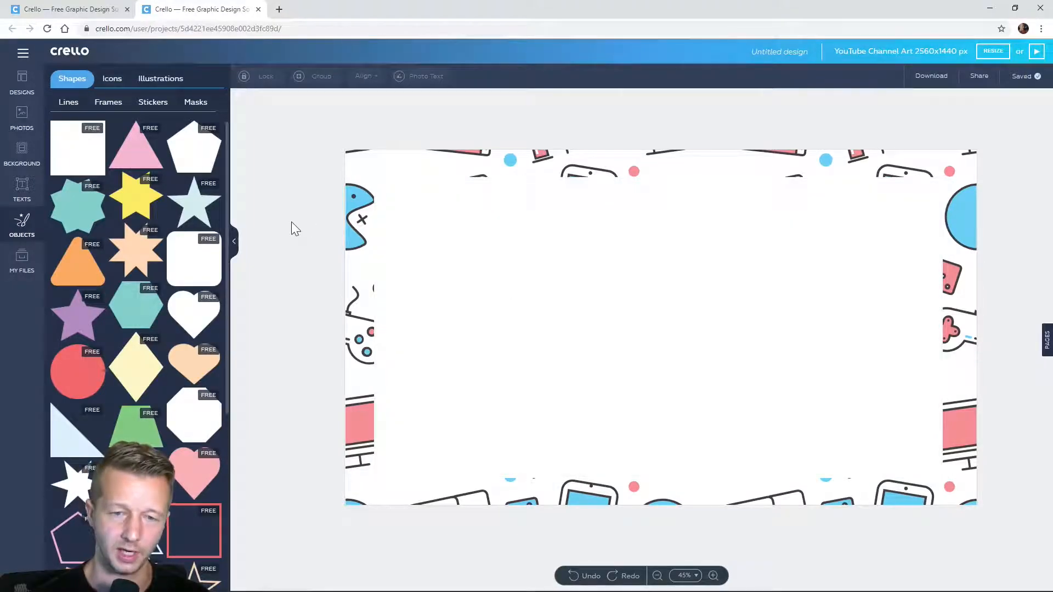
Filter the free photos to the Beauty category and add the photo of the woman in yellow holding tulips
left_click(24, 132)
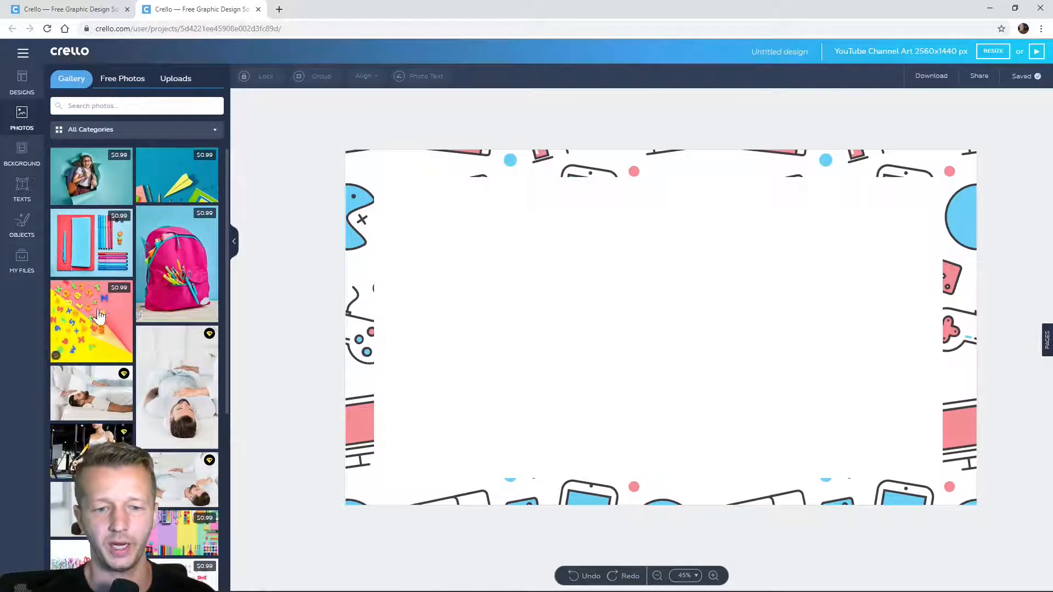
scroll(99, 315, "down", 3)
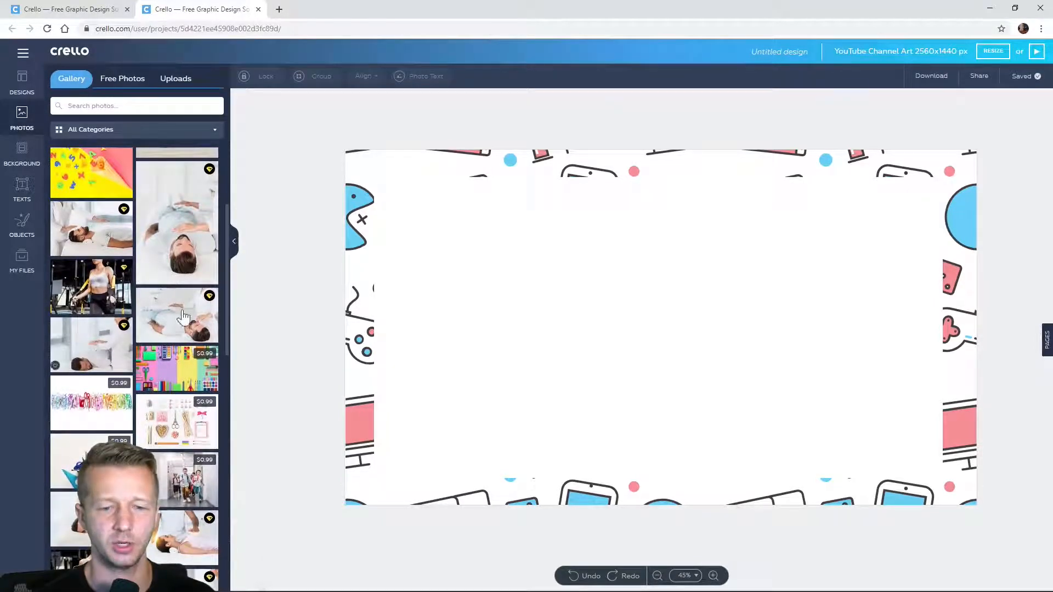
scroll(180, 385, "down", 9)
scroll(179, 351, "up", 7)
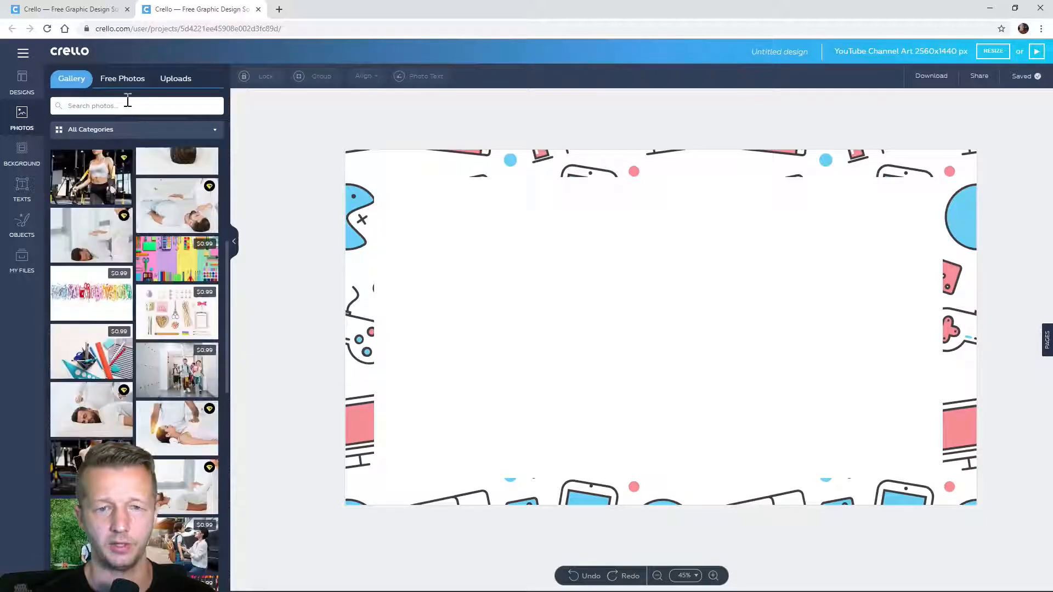
left_click(125, 81)
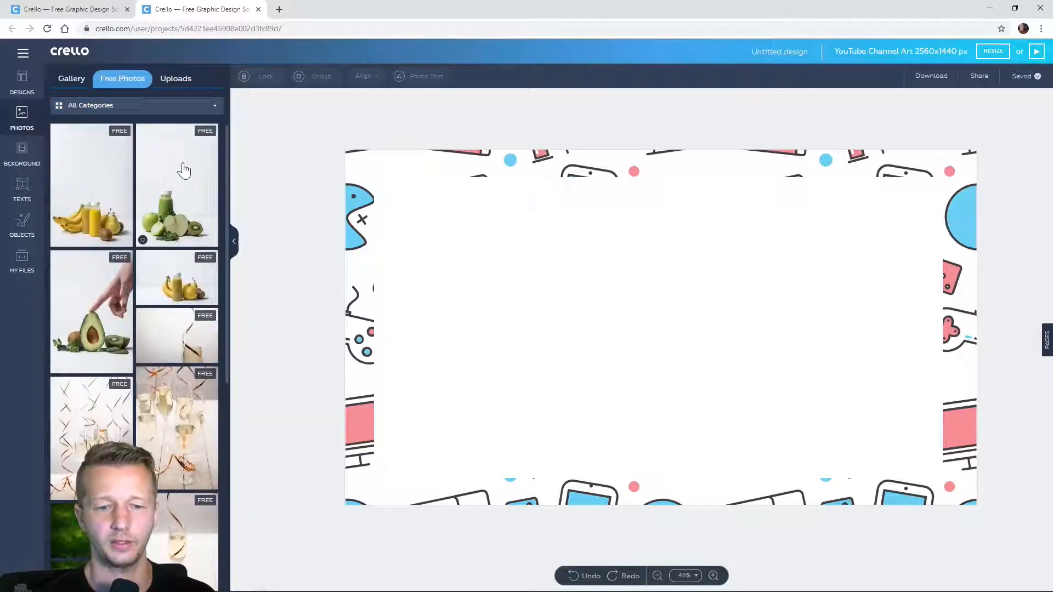
scroll(180, 206, "down", 5)
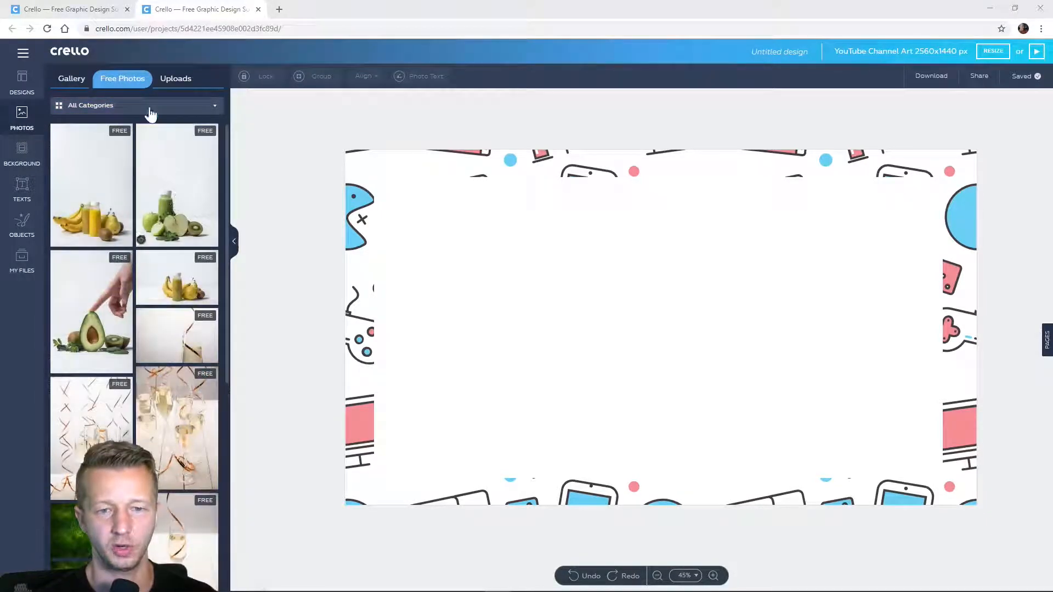
left_click(150, 108)
left_click(154, 155)
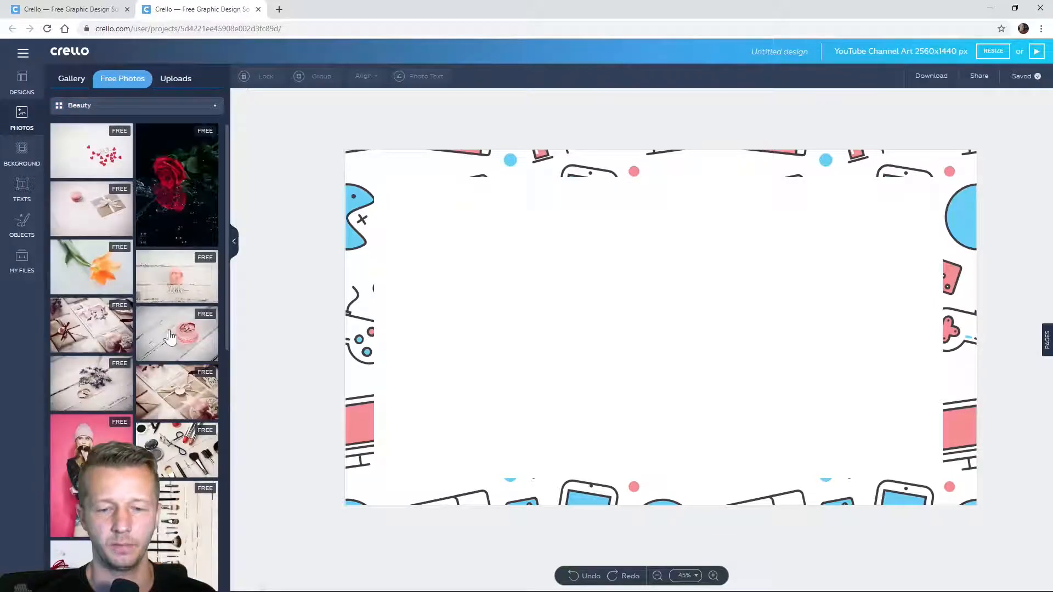
scroll(169, 336, "down", 10)
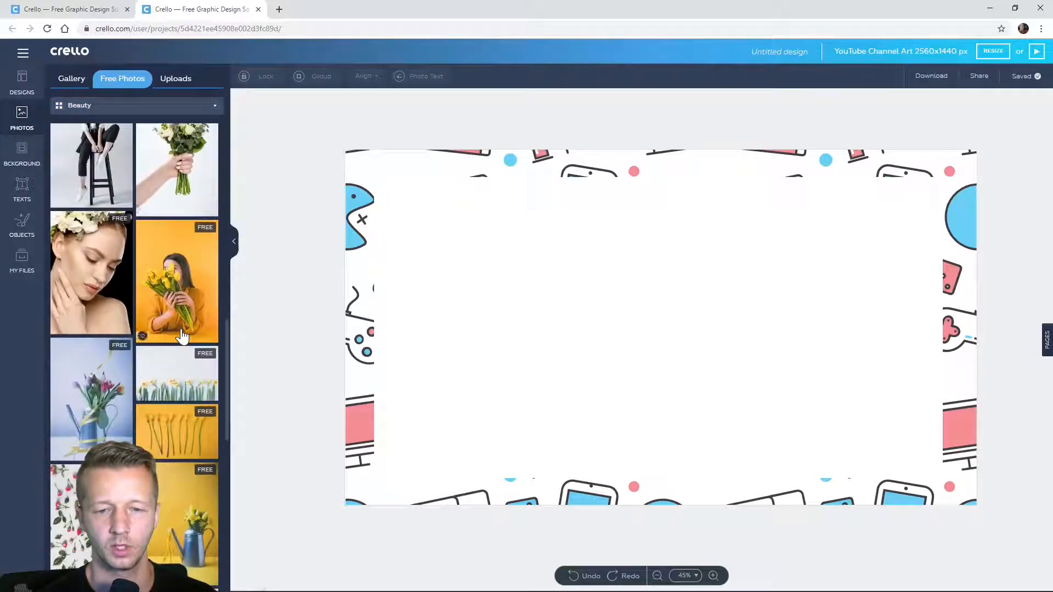
left_click(174, 278)
Align the tulip photo with the white rectangle's upper-left corner and enlarge it to the rectangle's full height
left_click_drag(659, 282, 444, 239)
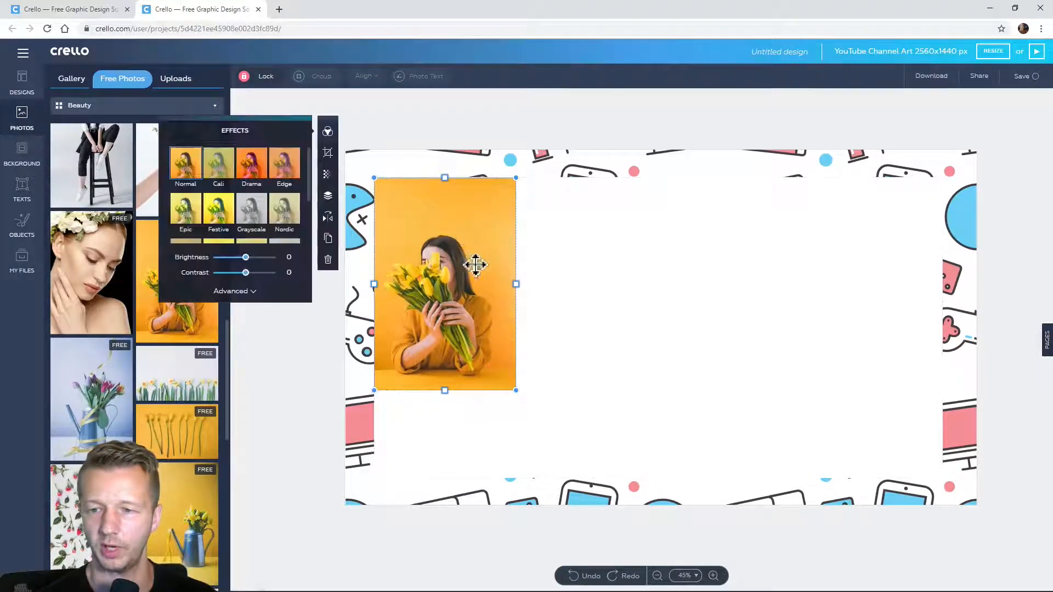
left_click_drag(519, 394, 581, 475)
left_click(294, 379)
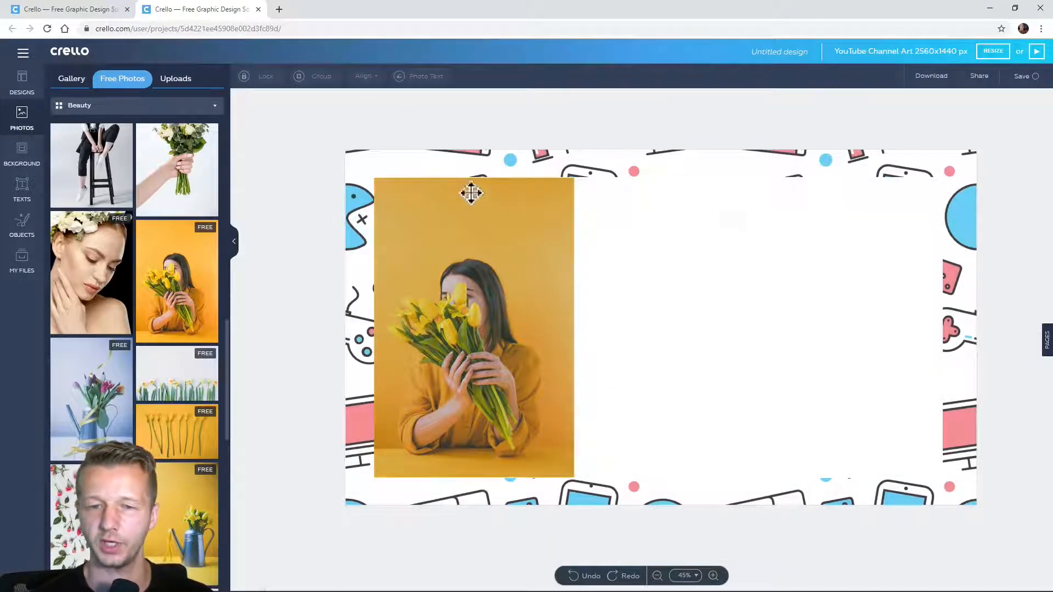
Add a heading text to the design that reads "LEARN SOMETHING!"
left_click(18, 194)
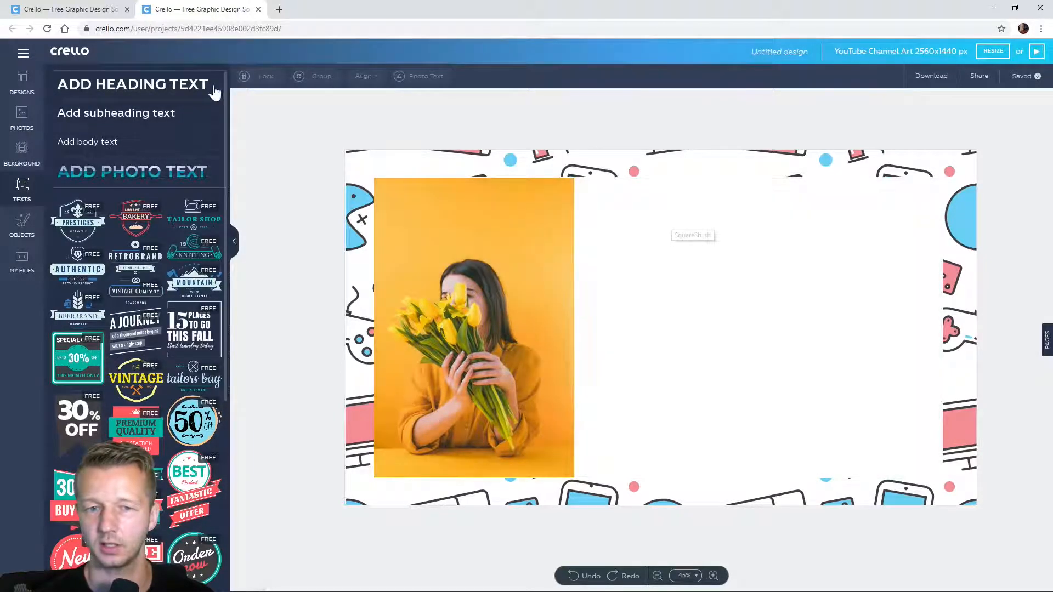
left_click(168, 87)
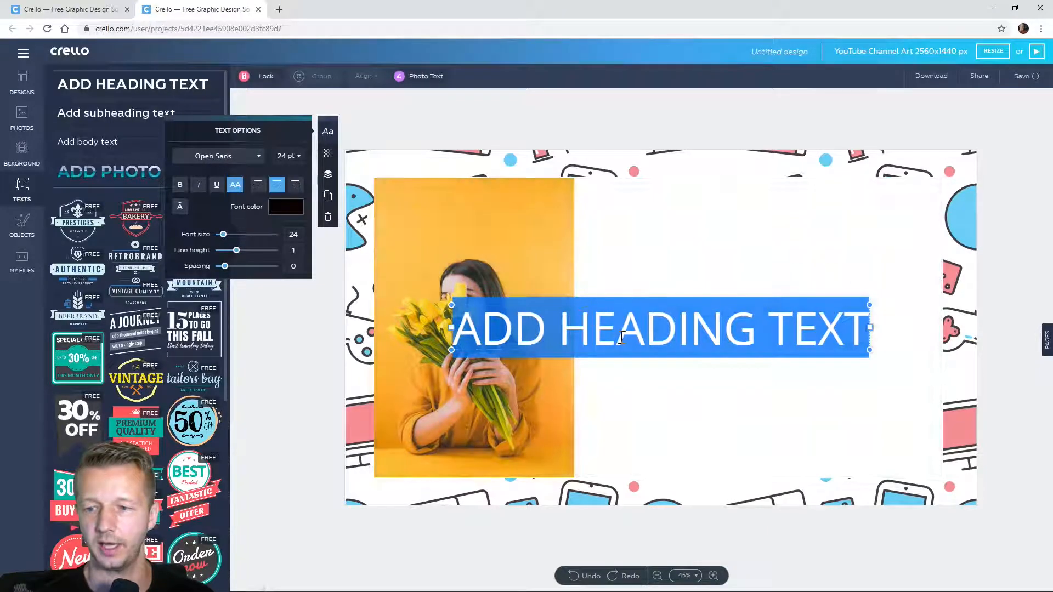
type("LEARN SOMETHING!")
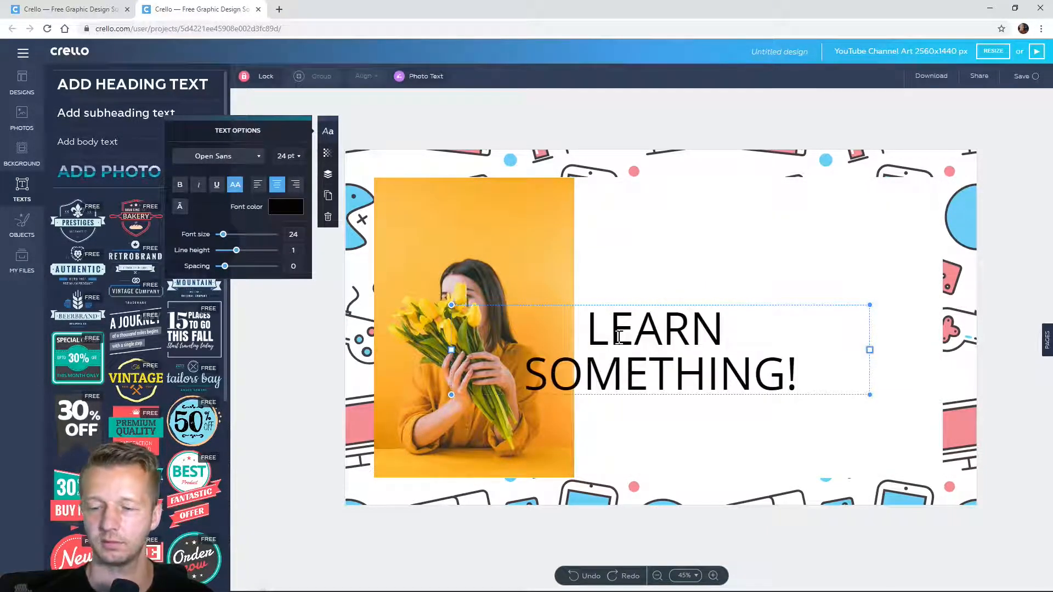
Set the whole heading in the Montserrat font and make it bold
triple_click(671, 343)
left_click(225, 159)
scroll(247, 286, "up", 5)
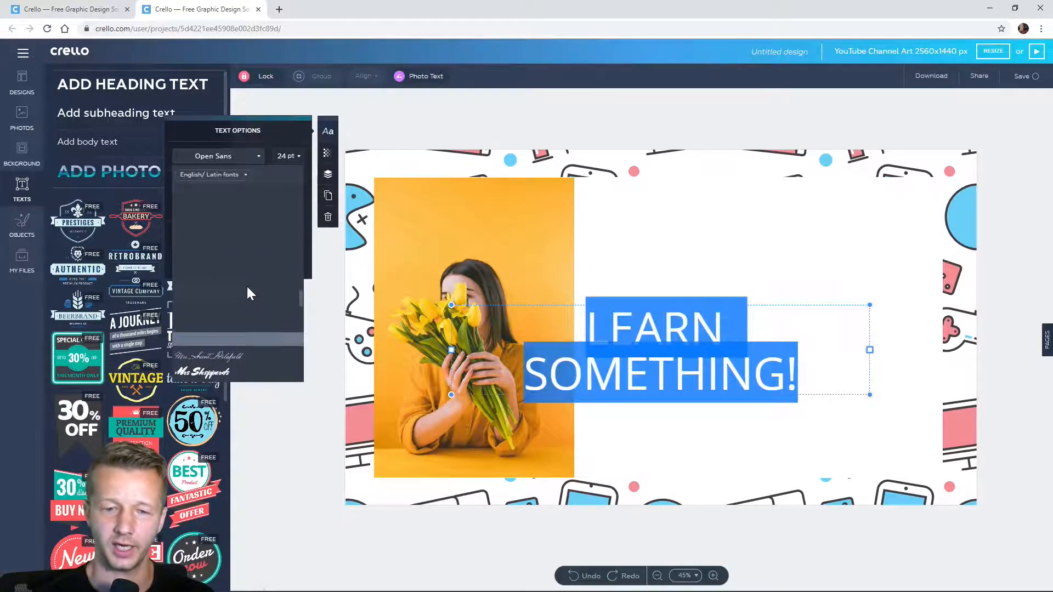
scroll(247, 286, "up", 1)
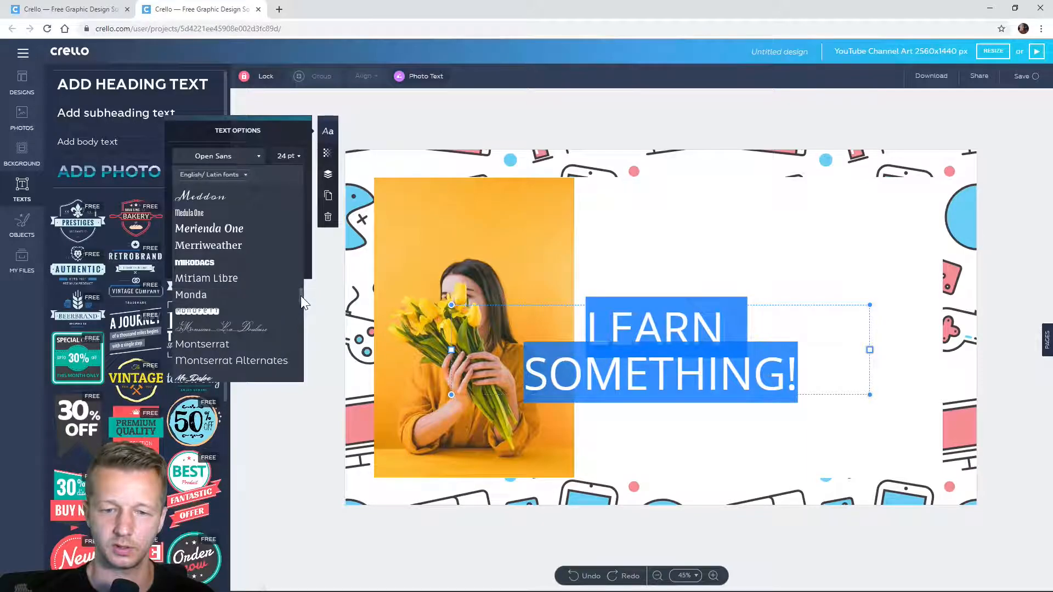
left_click(222, 345)
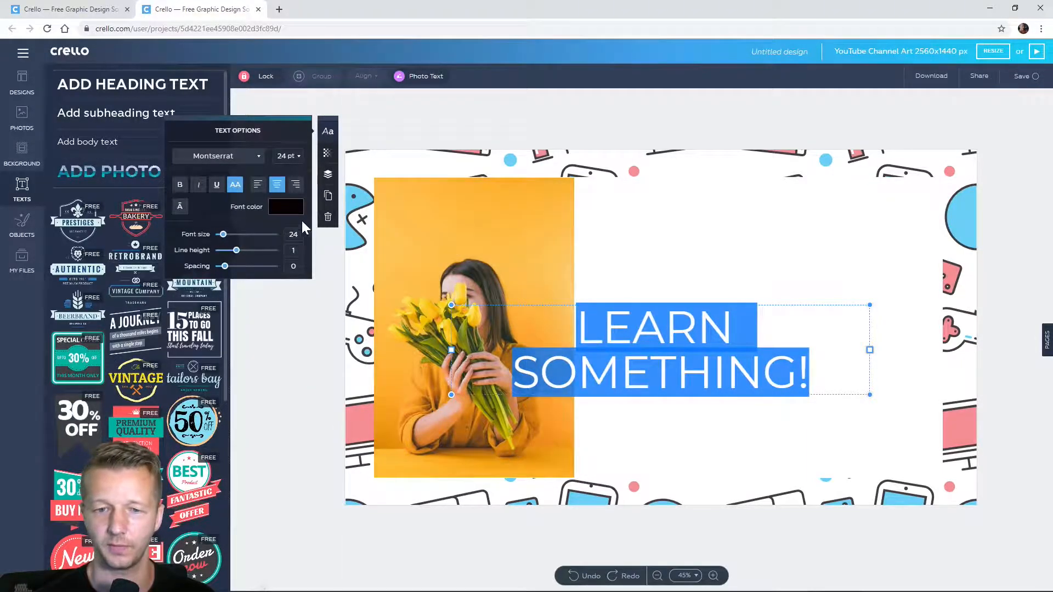
left_click(180, 185)
Set the heading's font size to 18 pt and move it up near the white rectangle's upper edge
left_click(301, 157)
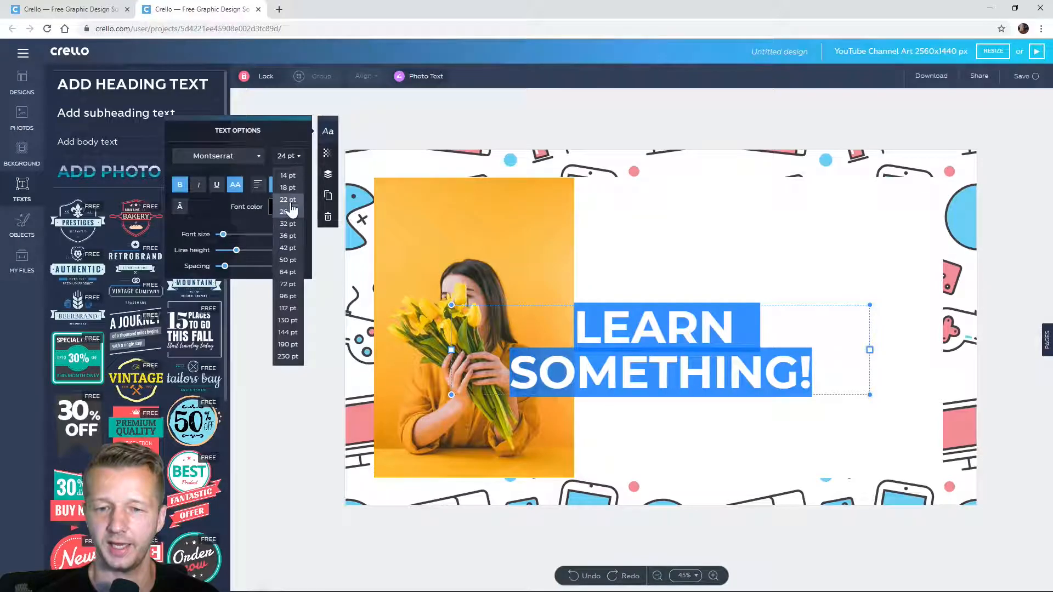
left_click(288, 199)
left_click(300, 159)
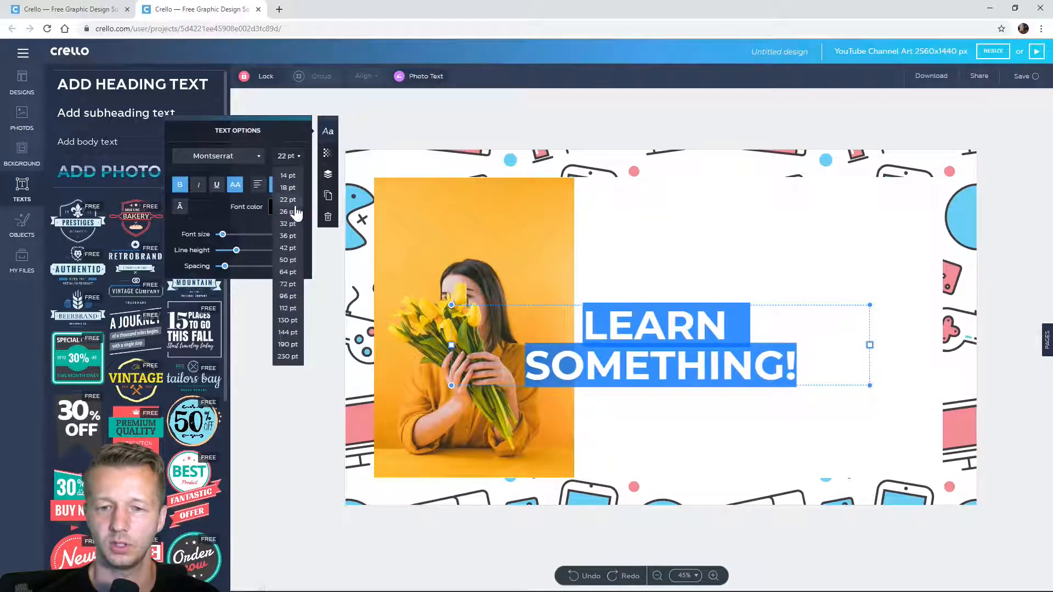
left_click(290, 193)
left_click_drag(223, 235, 222, 237)
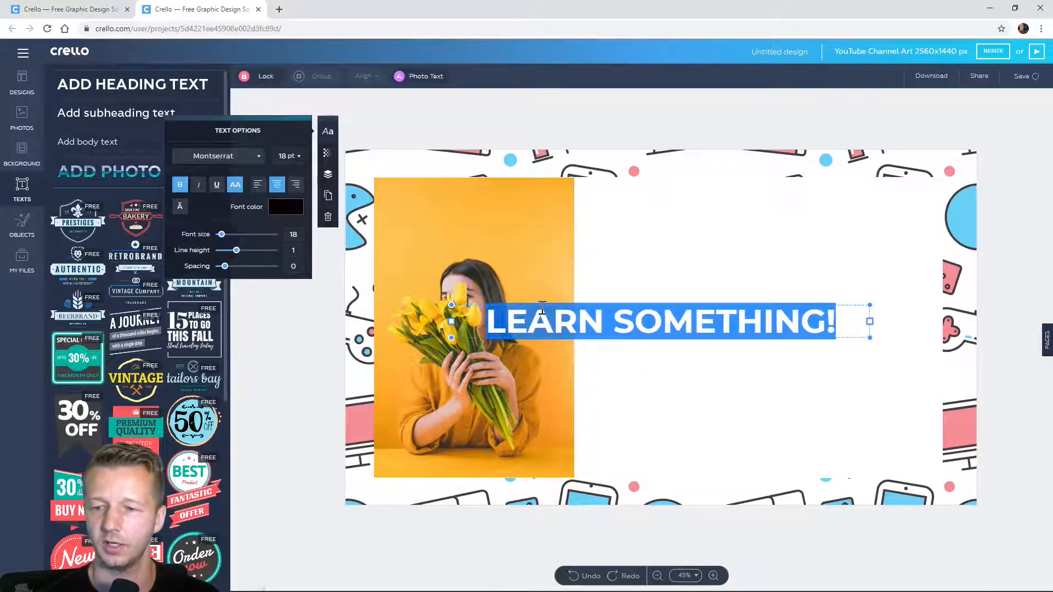
left_click_drag(551, 311, 580, 223)
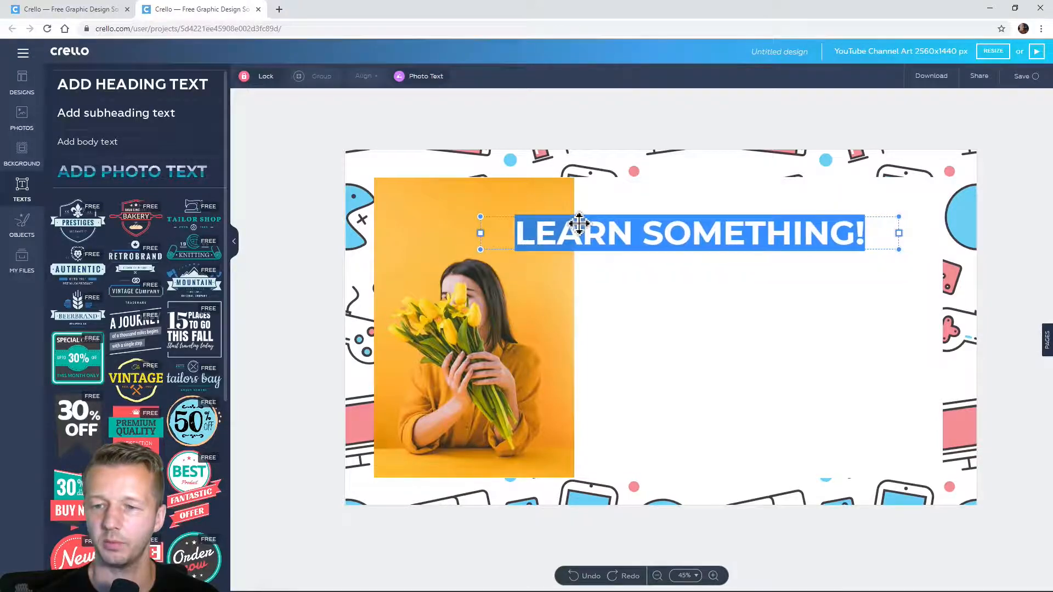
left_click(476, 113)
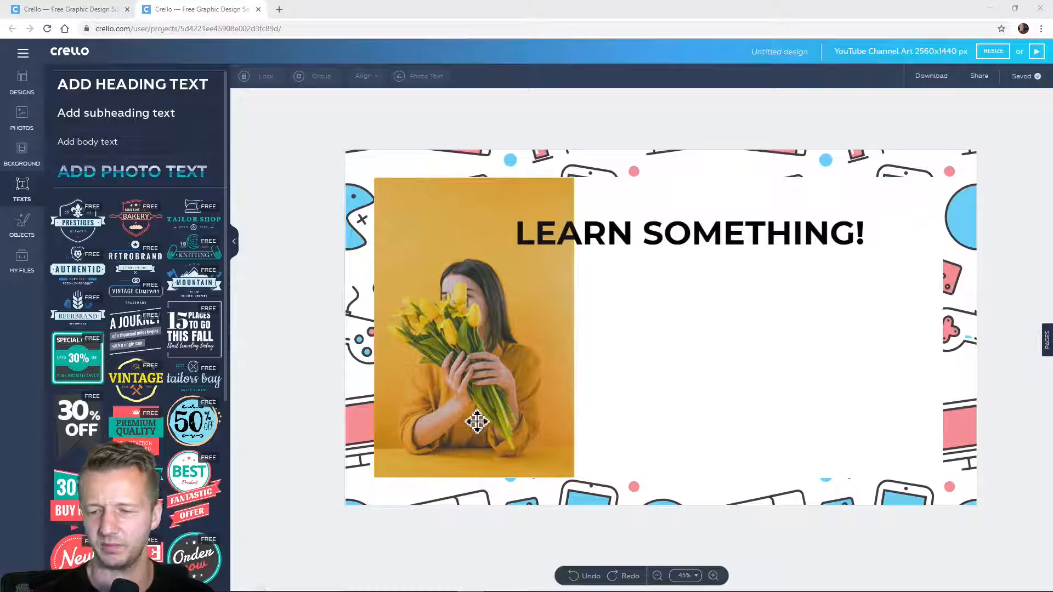
Browse the object library's shapes, then the icons and illustrations in the Beauty category
left_click(23, 233)
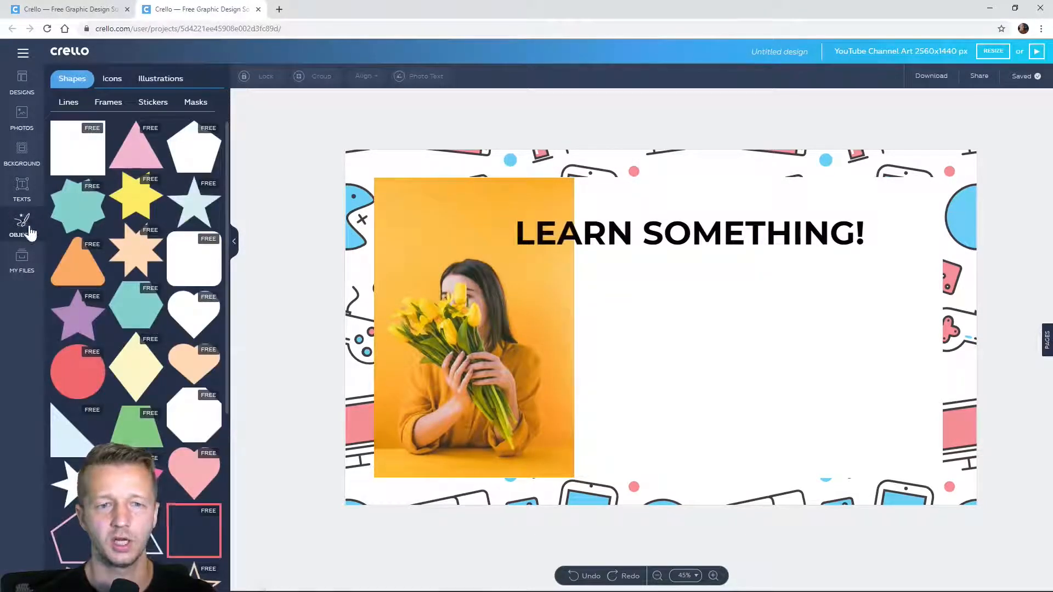
scroll(127, 263, "down", 15)
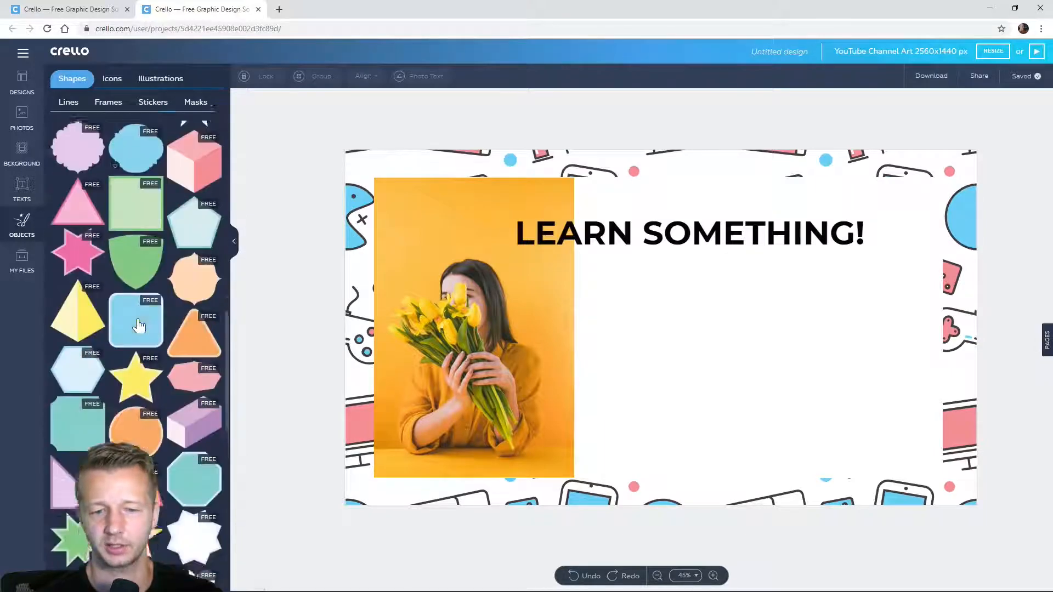
scroll(139, 326, "down", 4)
scroll(138, 325, "up", 10)
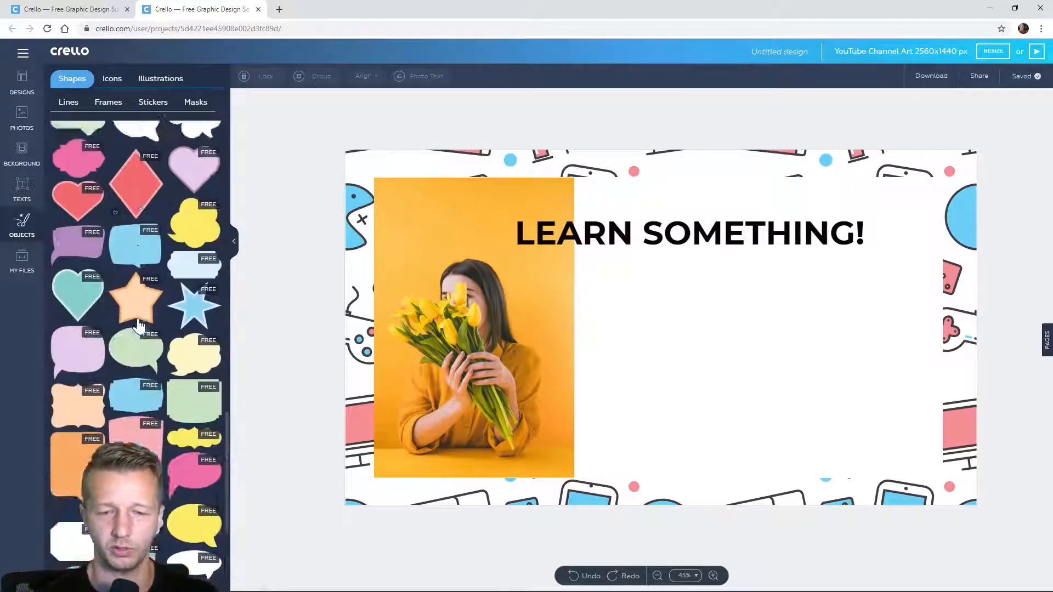
scroll(141, 324, "up", 3)
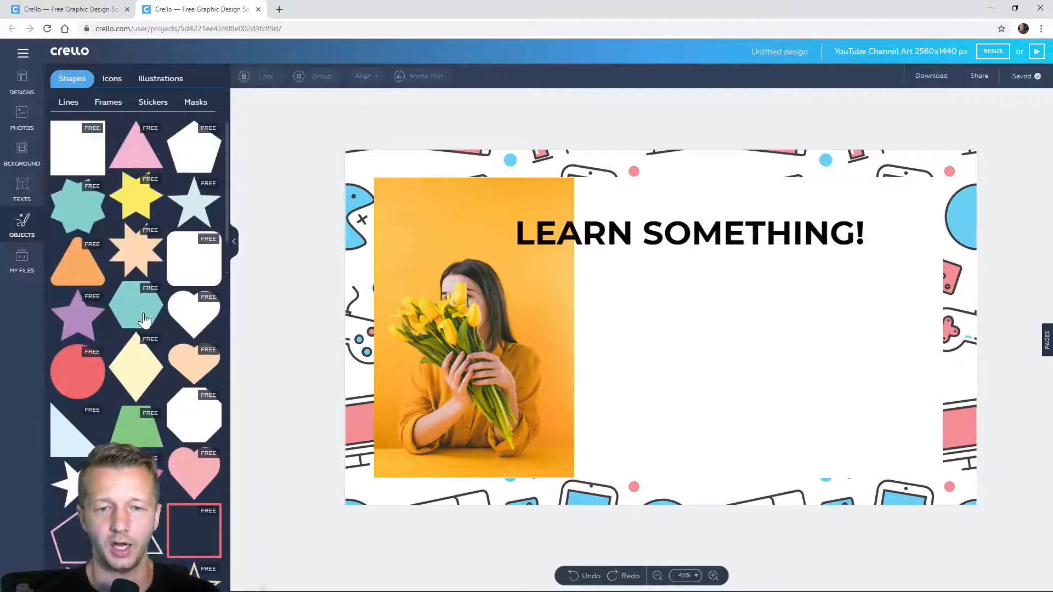
left_click(111, 80)
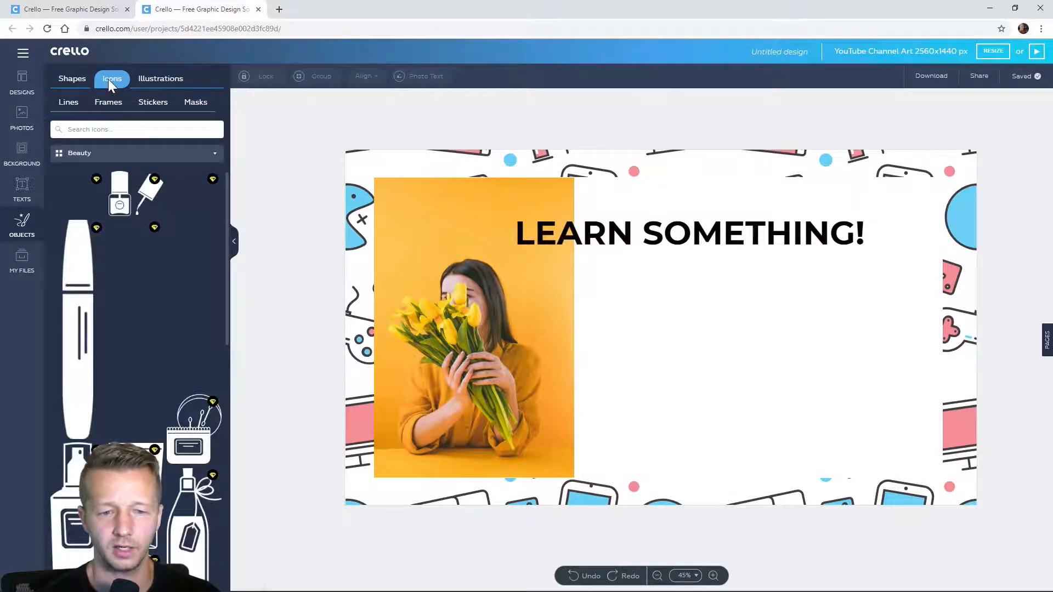
scroll(181, 263, "down", 12)
scroll(182, 263, "up", 10)
left_click(166, 76)
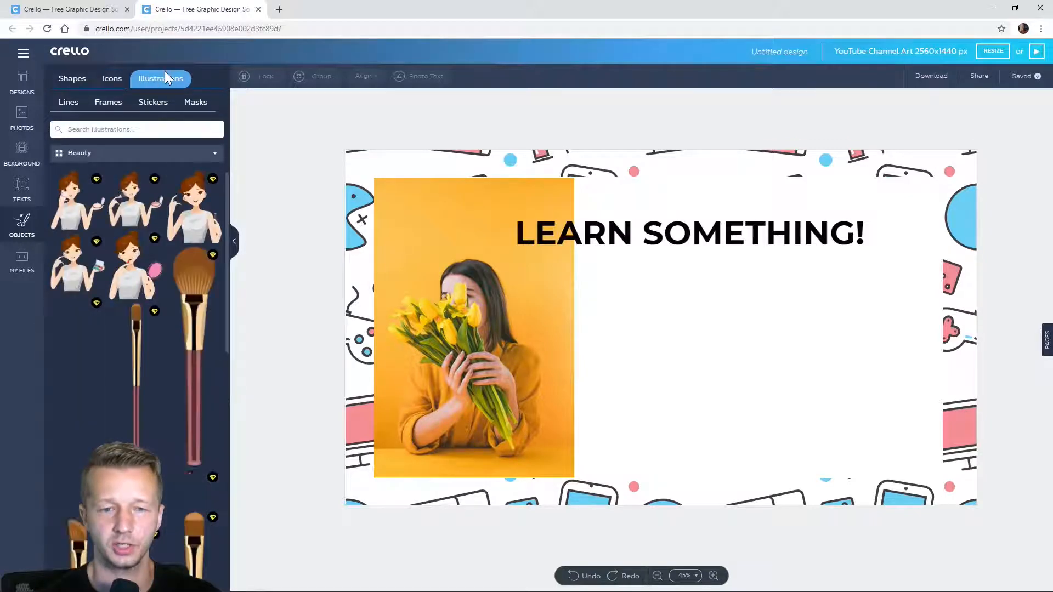
scroll(159, 312, "down", 3)
scroll(159, 313, "up", 3)
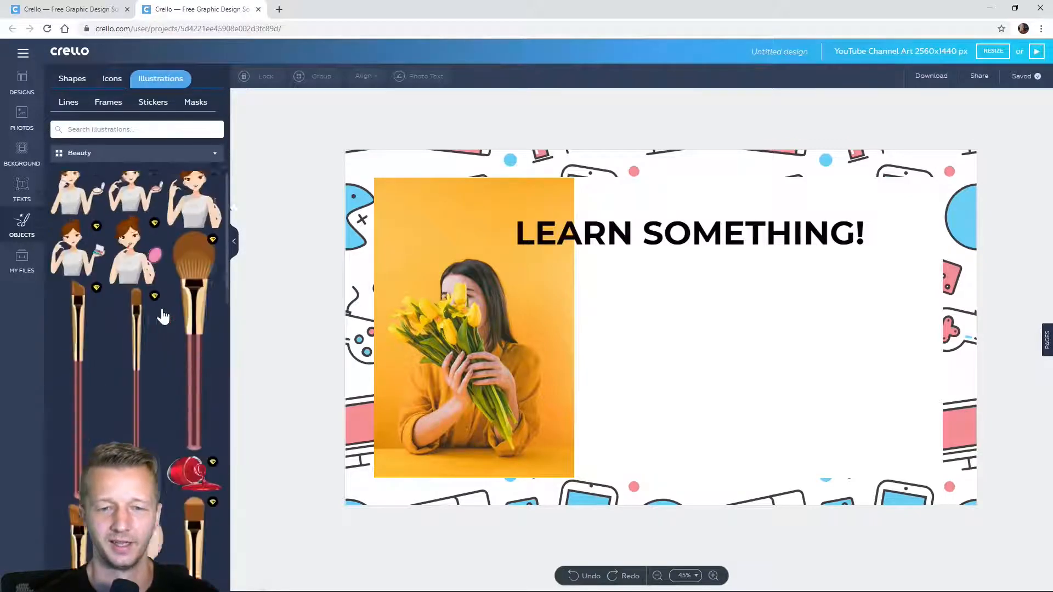
Browse the object library's lines, frames, stickers and masks to see what each category offers
left_click(78, 108)
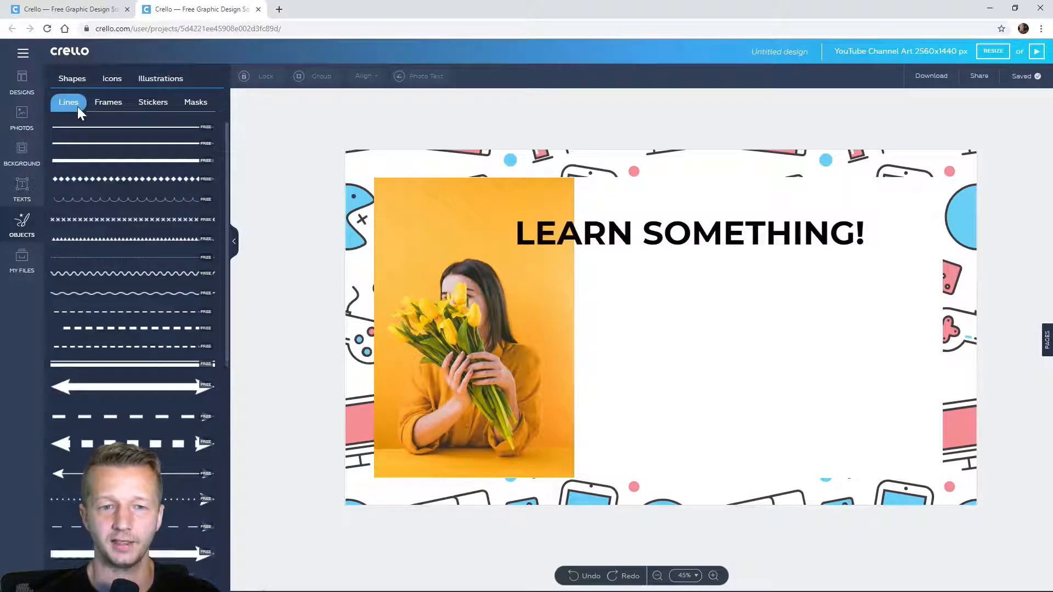
scroll(154, 294, "down", 10)
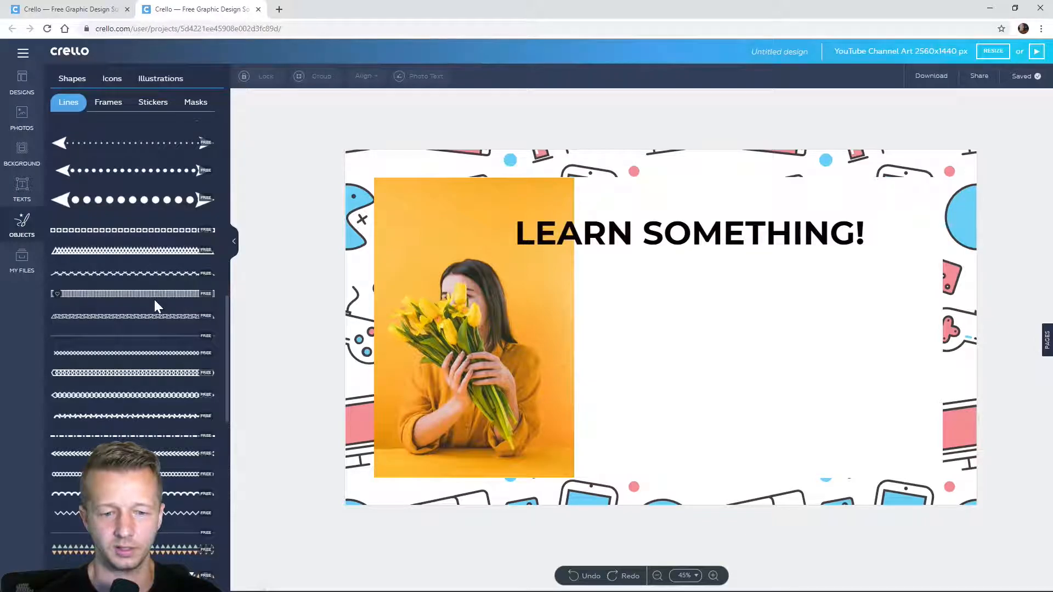
scroll(154, 299, "down", 3)
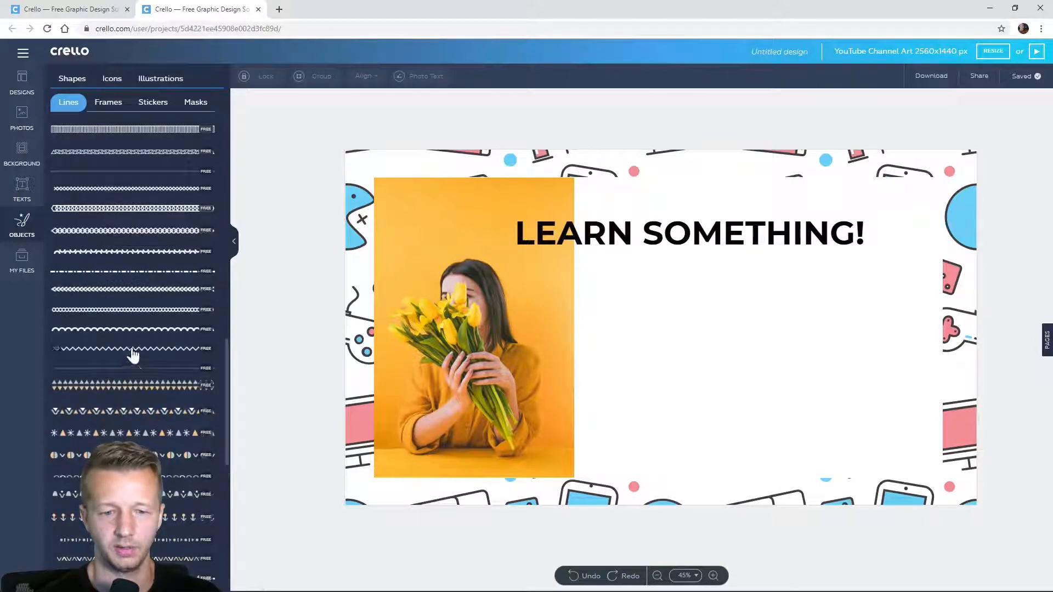
left_click(113, 104)
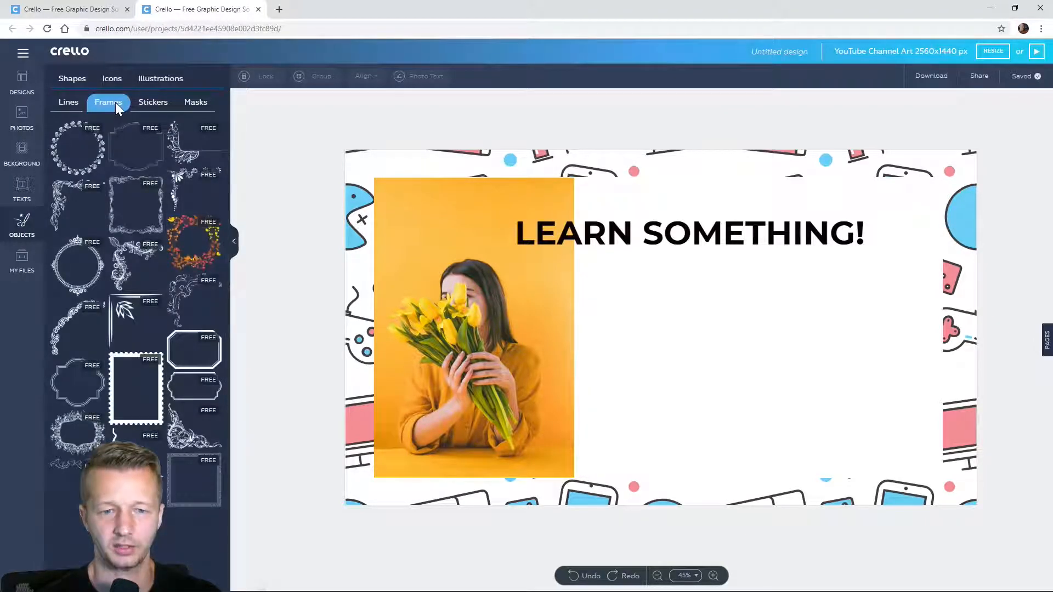
left_click(164, 103)
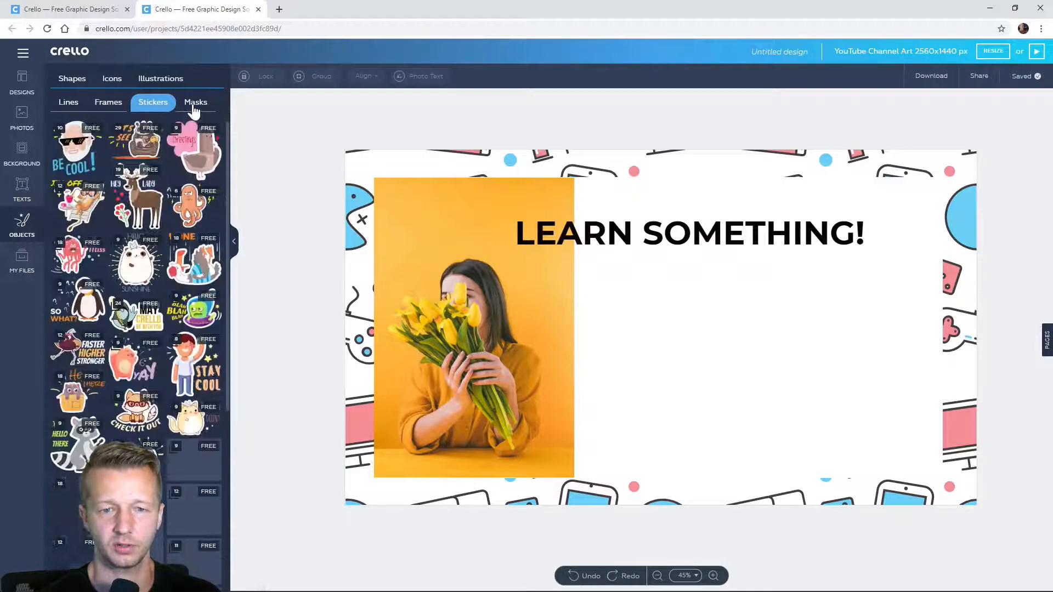
left_click(193, 107)
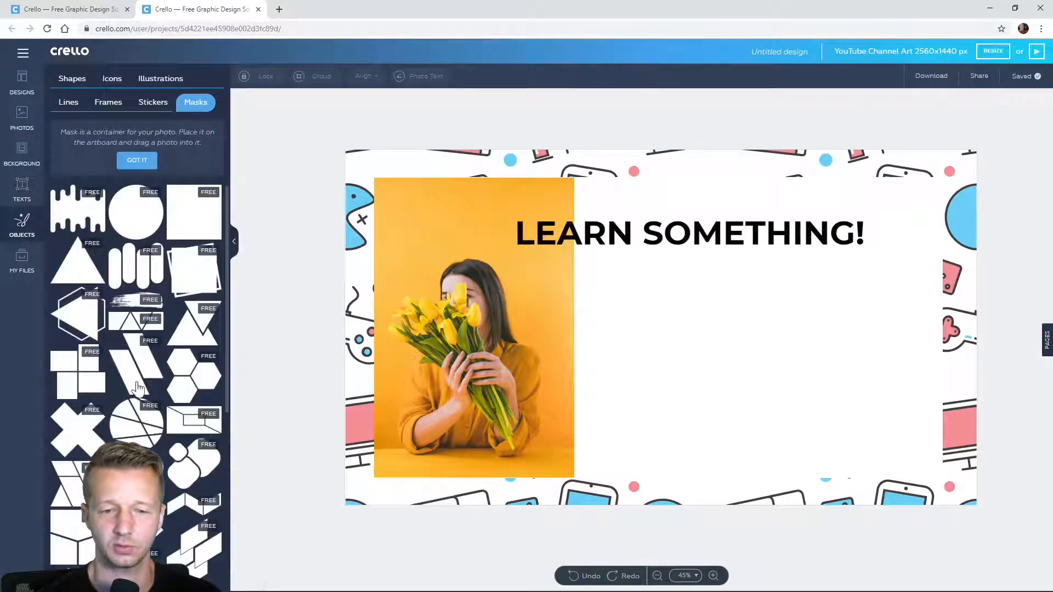
scroll(144, 422, "down", 4)
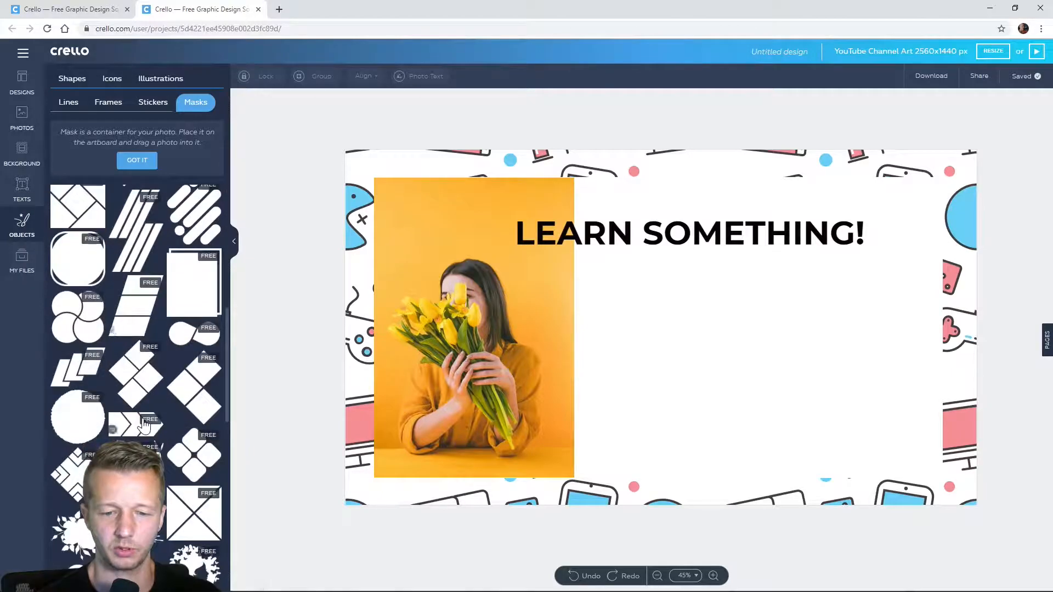
scroll(144, 425, "up", 4)
Add a wavy line across the lower part of the photo and white rectangle, and lengthen it slightly
left_click(68, 103)
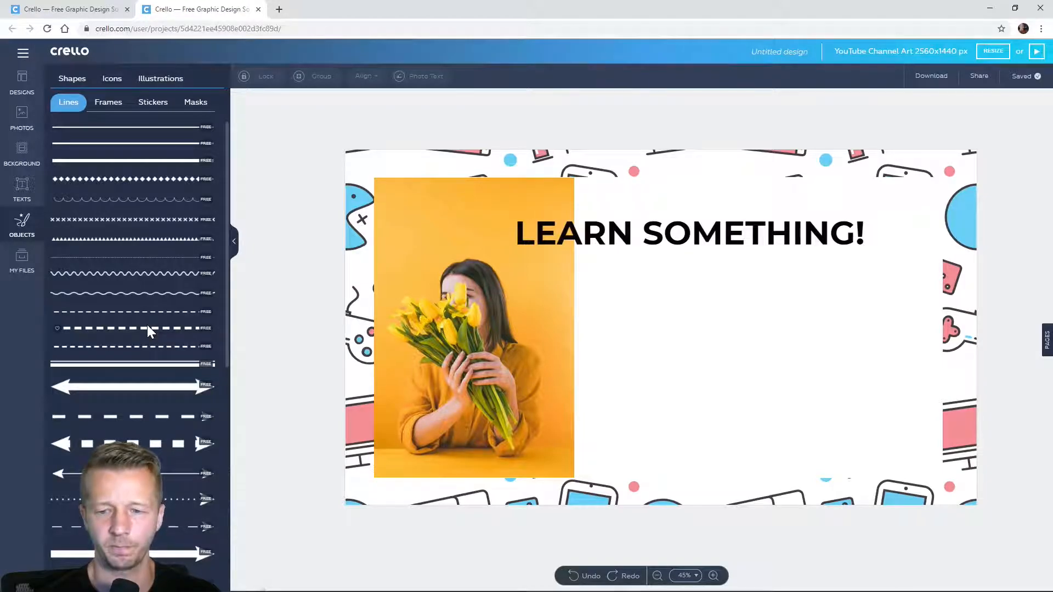
left_click(139, 282)
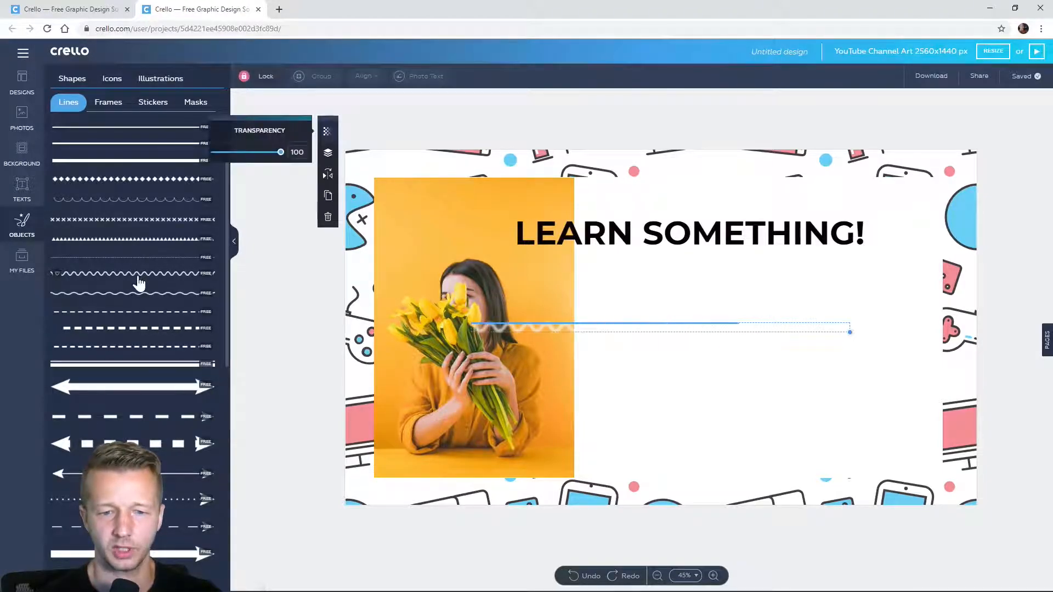
mouse_move(590, 335)
left_mouse_down()
mouse_move(606, 402)
mouse_move(572, 438)
left_mouse_up()
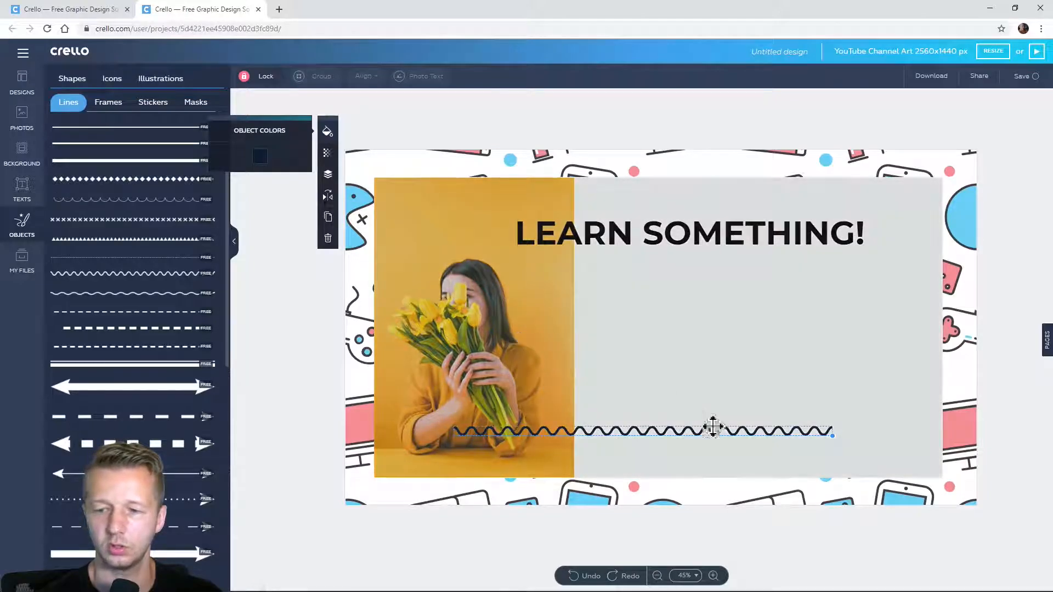
mouse_move(838, 443)
left_mouse_down()
mouse_move(747, 460)
mouse_move(847, 454)
left_mouse_up()
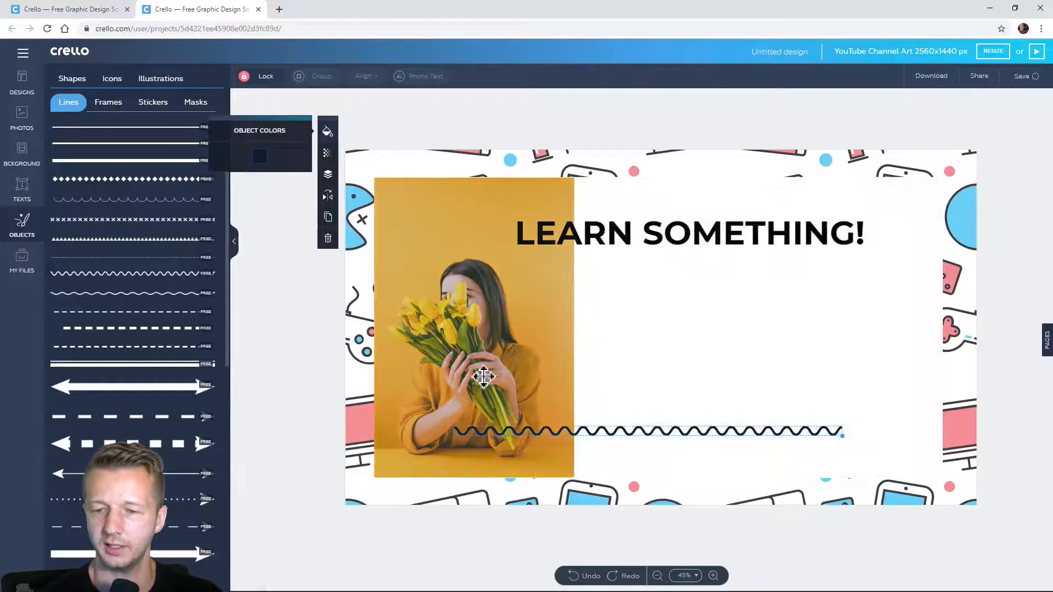
Recolor the wavy line white using the preset main colors and deselect it
left_click(260, 158)
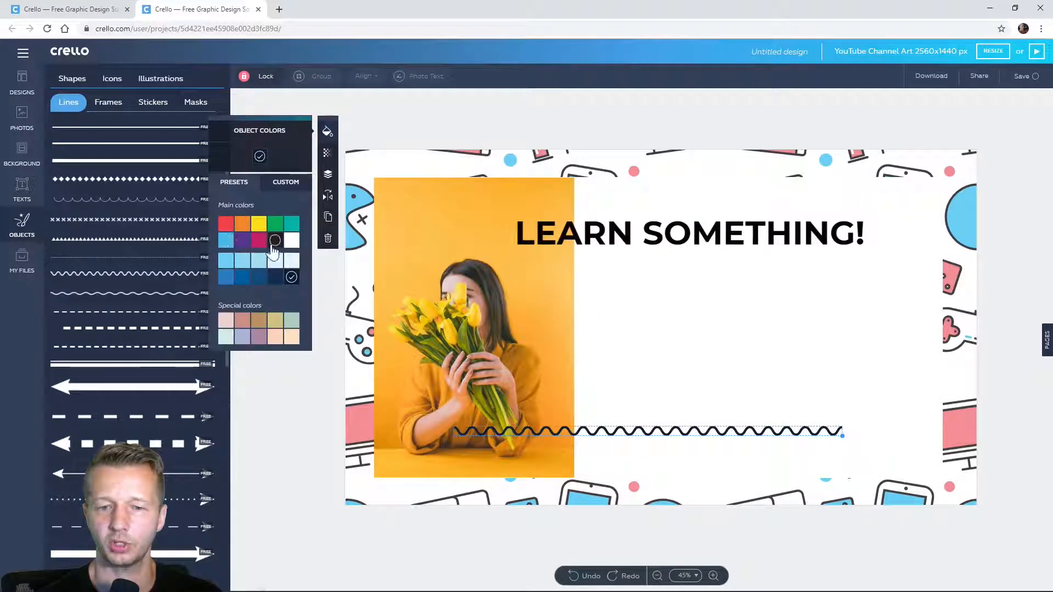
left_click(292, 241)
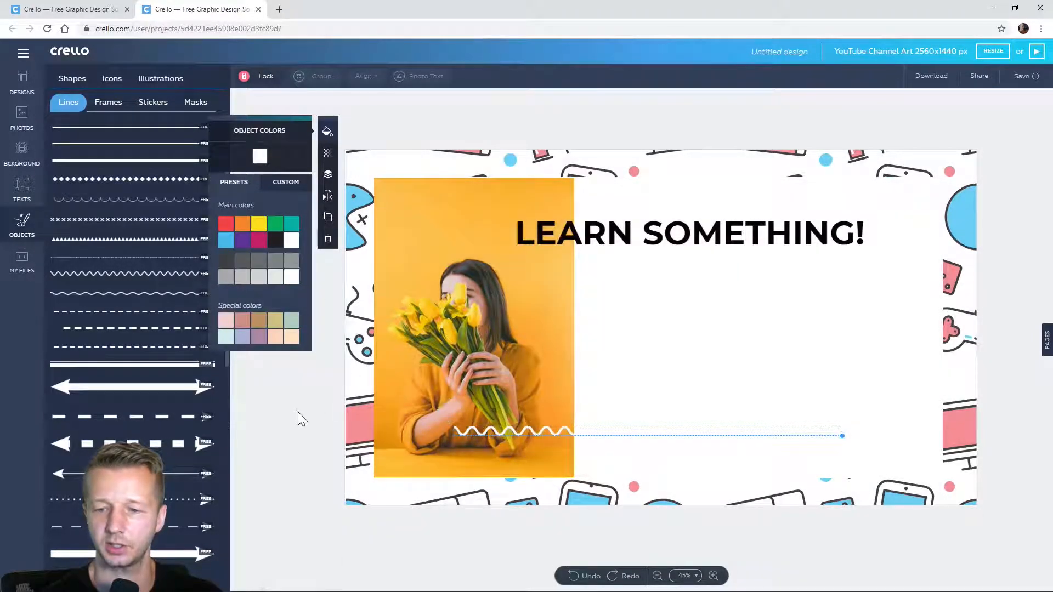
left_click(297, 418)
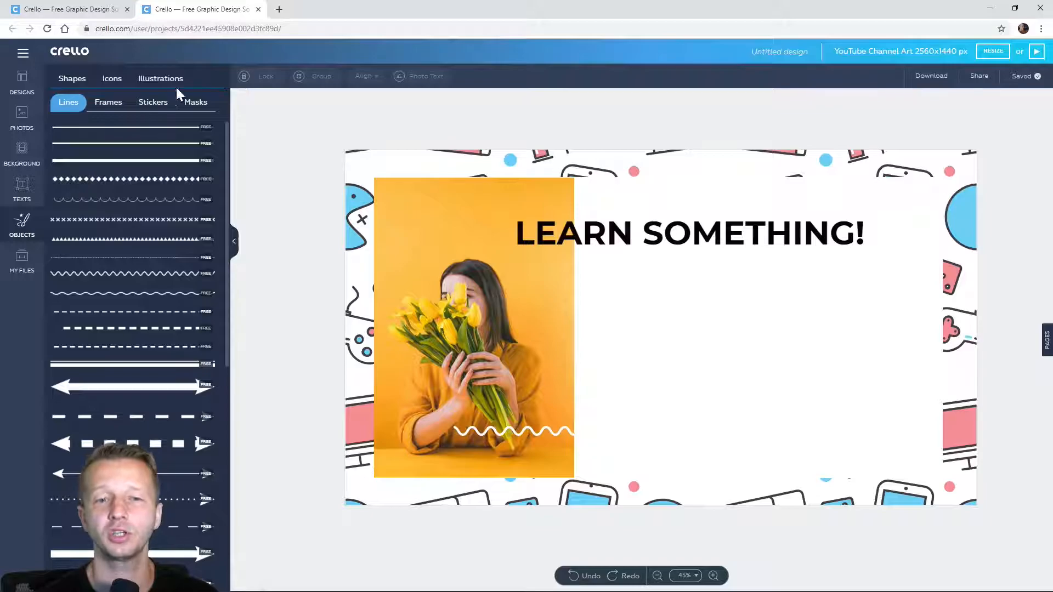
Add the dripping-bars photo mask, shrink it to about half size and place it in the white area below the heading
left_click(207, 103)
mouse_move(88, 227)
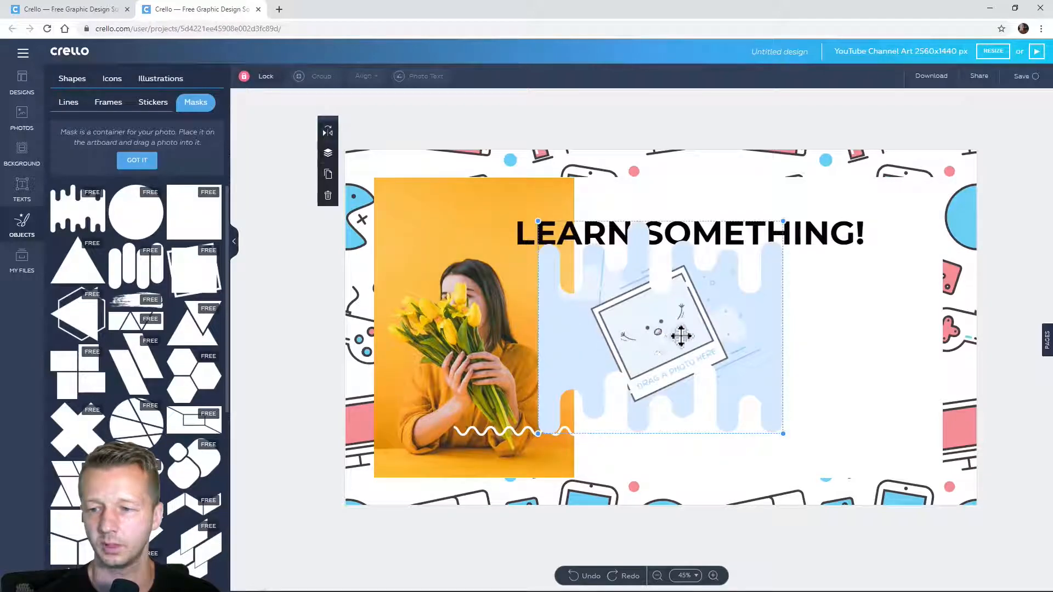
left_click_drag(677, 336, 780, 374)
left_click_drag(882, 462, 760, 361)
left_click_drag(713, 322, 707, 371)
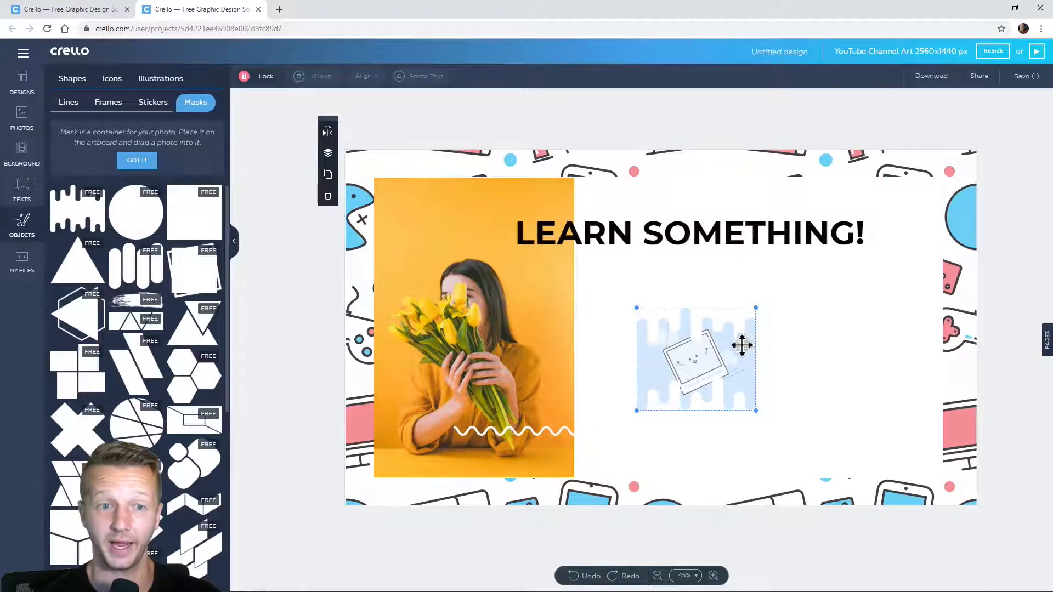
Fill the mask with the red rose picture from the free photos, and delete the masked photo from the design
left_click(31, 131)
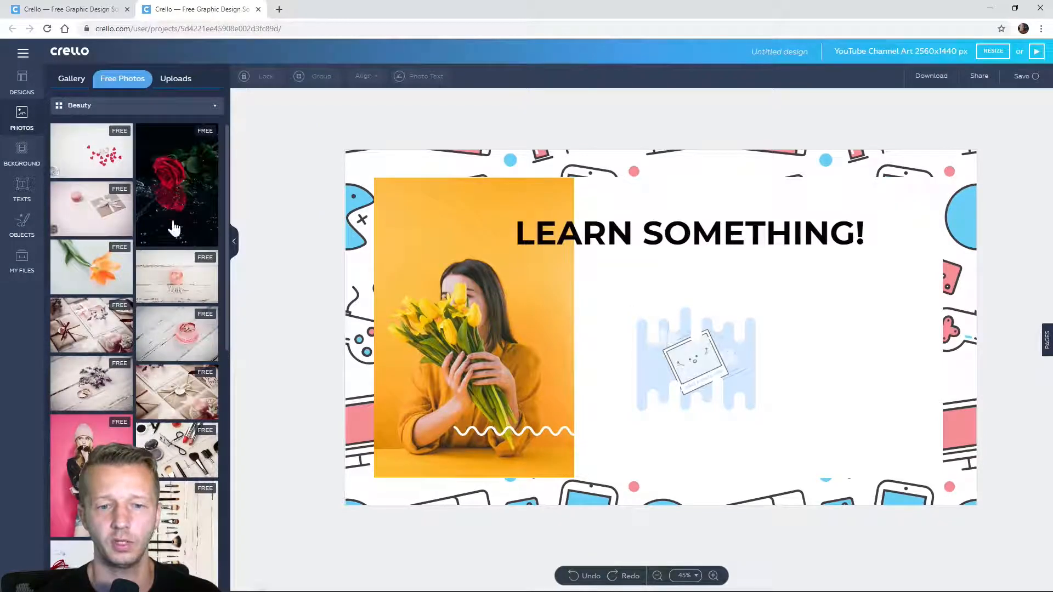
left_click_drag(296, 270, 719, 415)
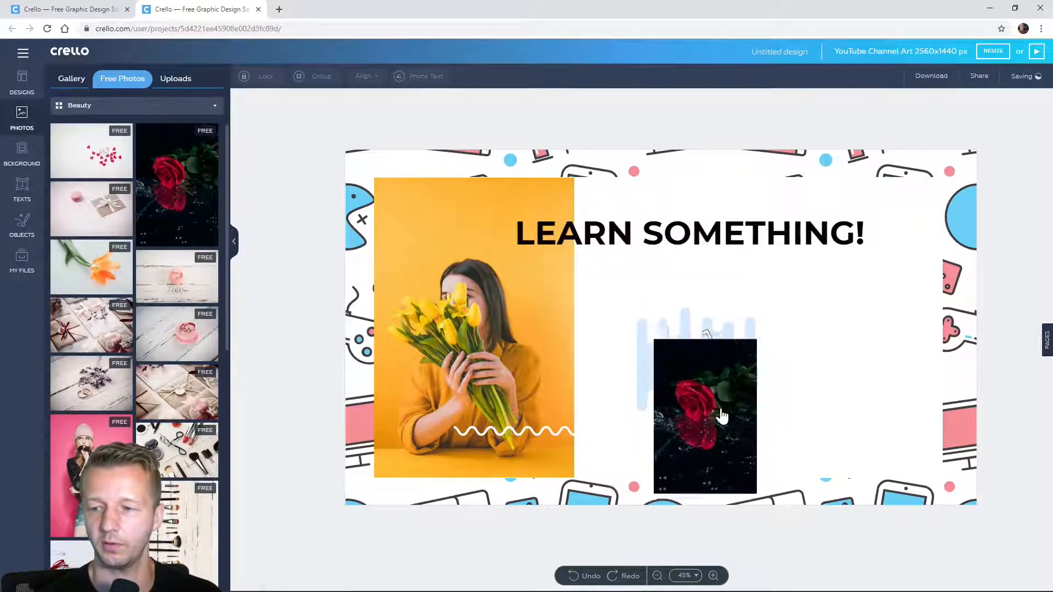
key("Delete")
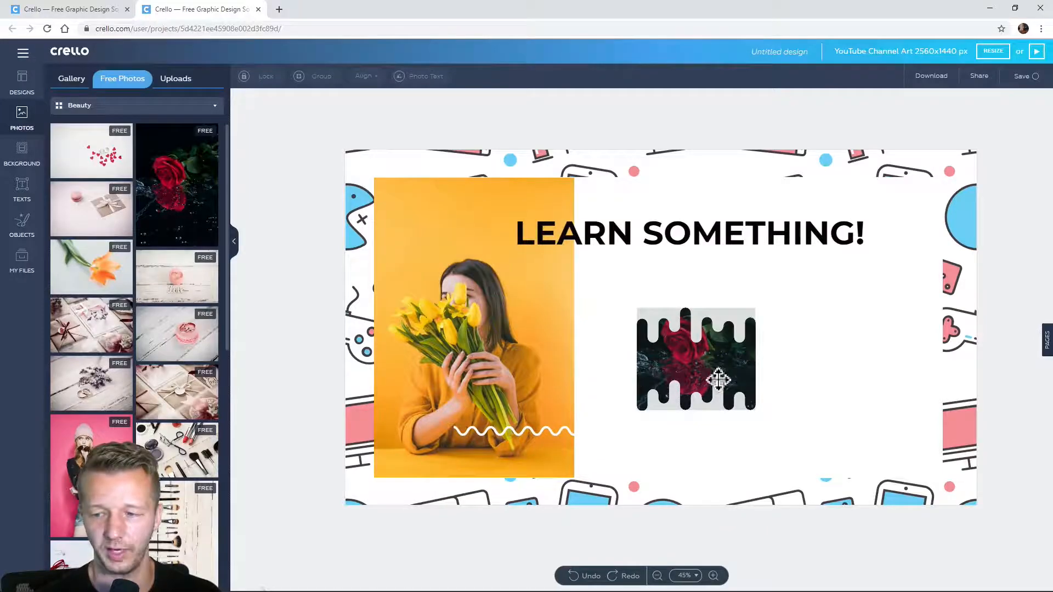
mouse_move(727, 376)
left_mouse_down()
mouse_move(822, 395)
mouse_move(708, 370)
left_mouse_up()
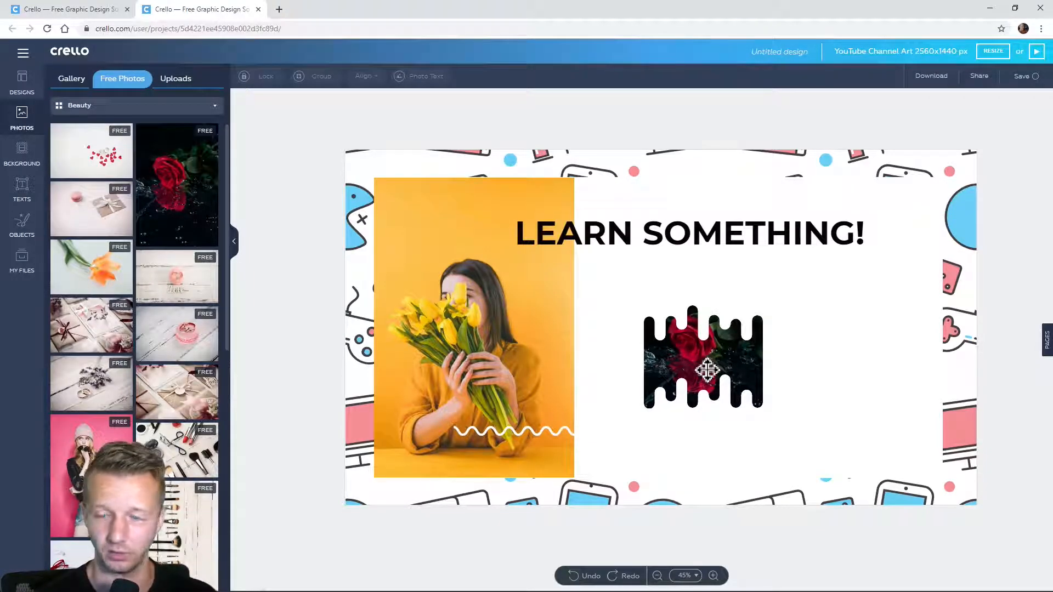
left_click(707, 371)
key("Delete")
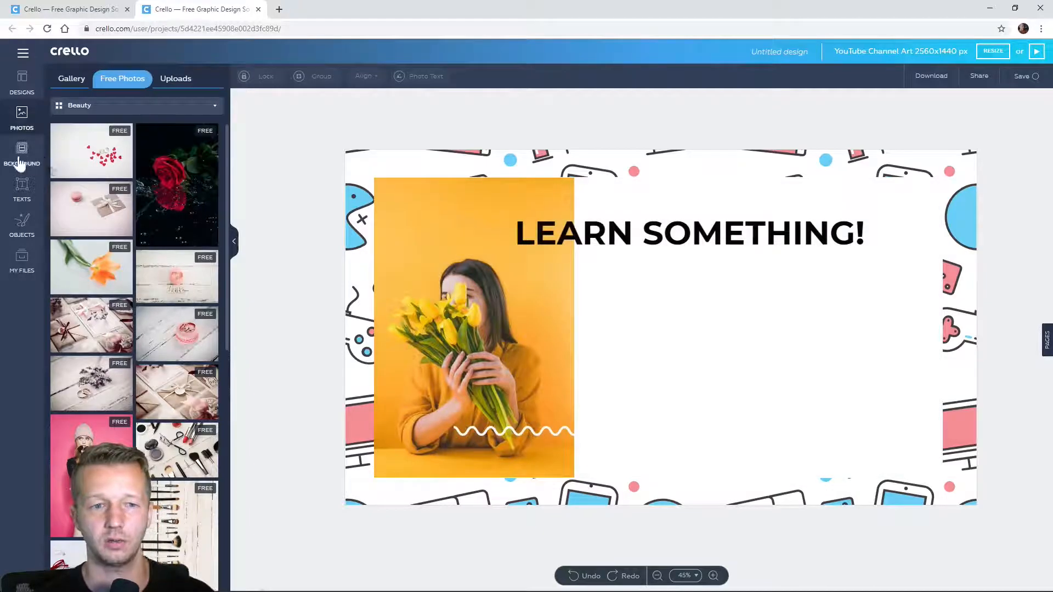
Add body text reading "Start using DesignCourse today, and stop being such an amateur. Start taking yourself seriously, already!"
left_click(19, 192)
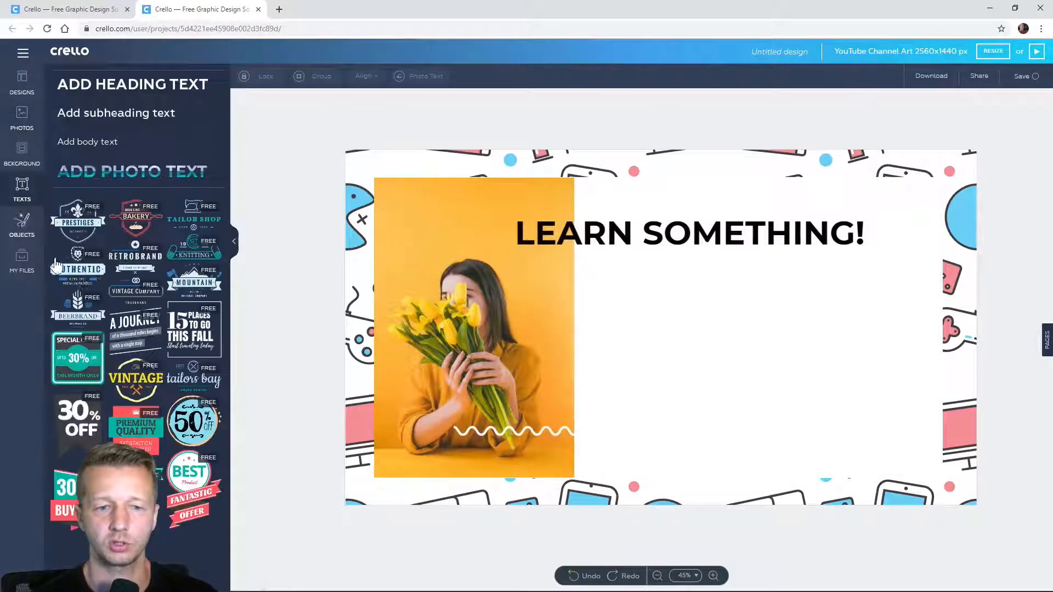
left_click(96, 137)
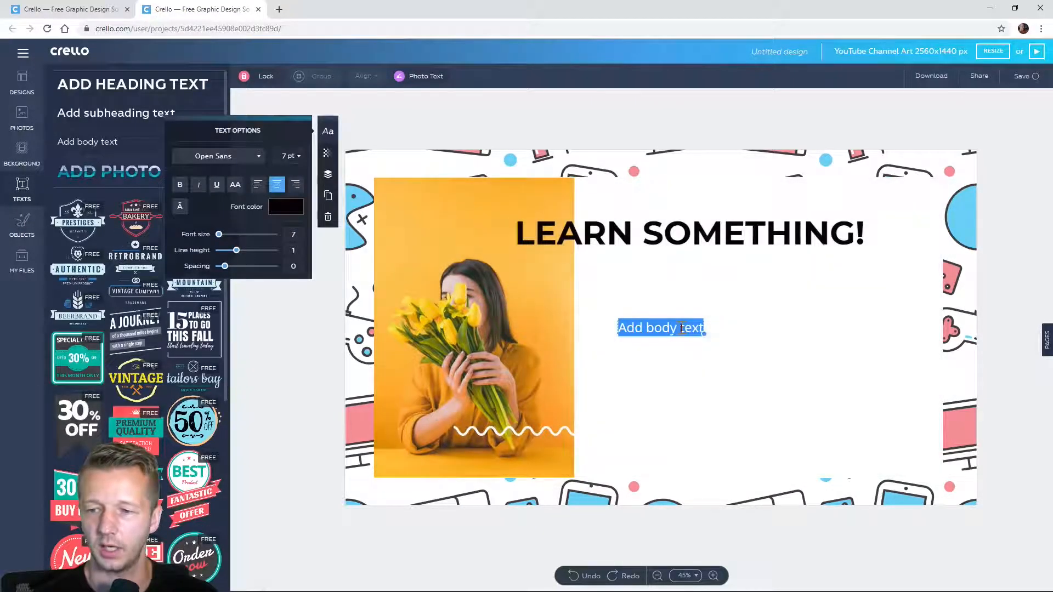
type("Sta")
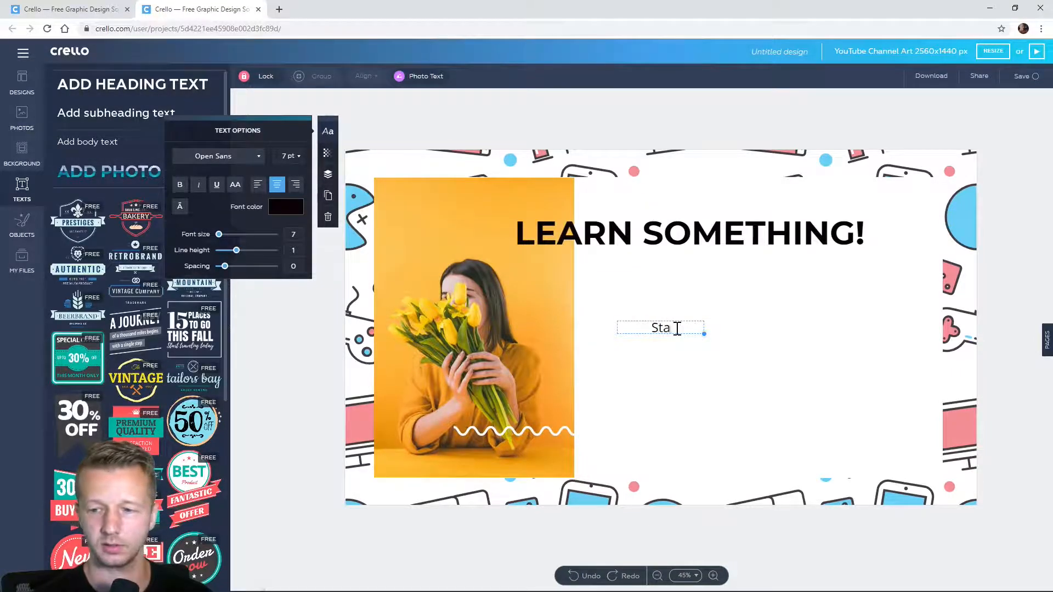
type("rt using D")
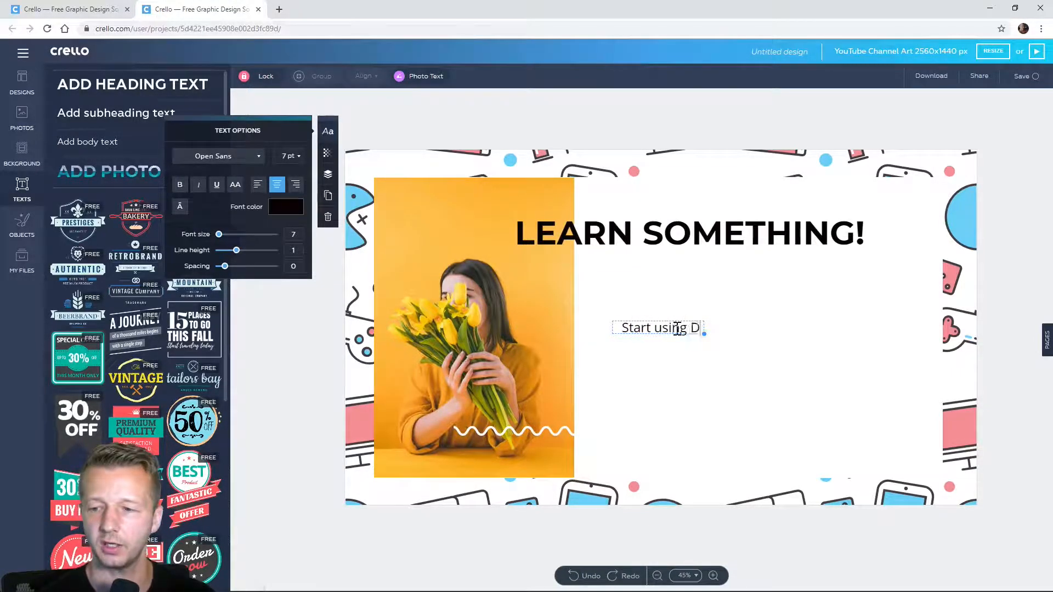
type("esignCourse today, and stop be")
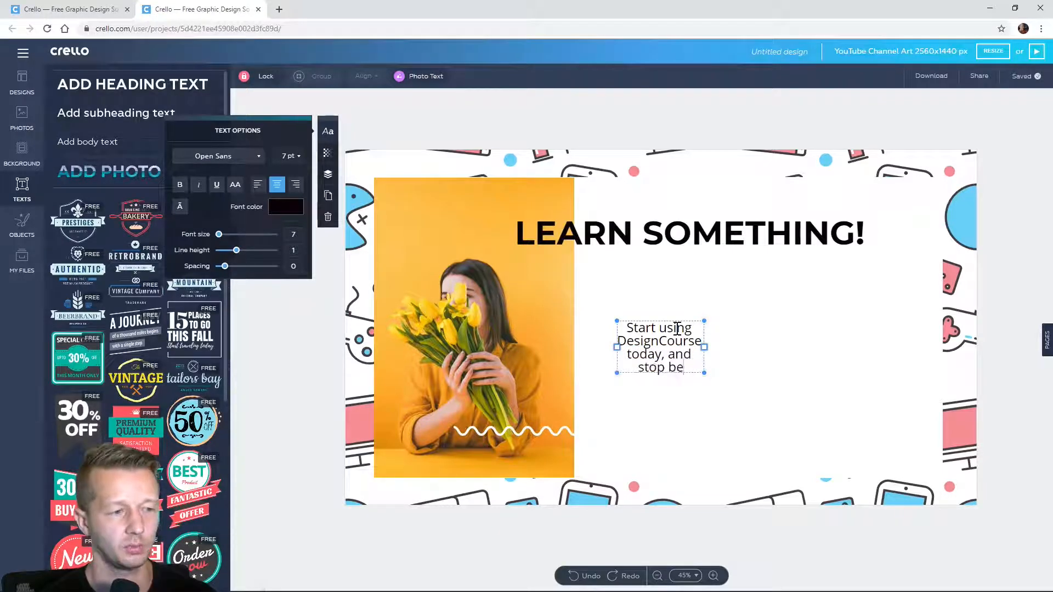
type("ing such an amateu")
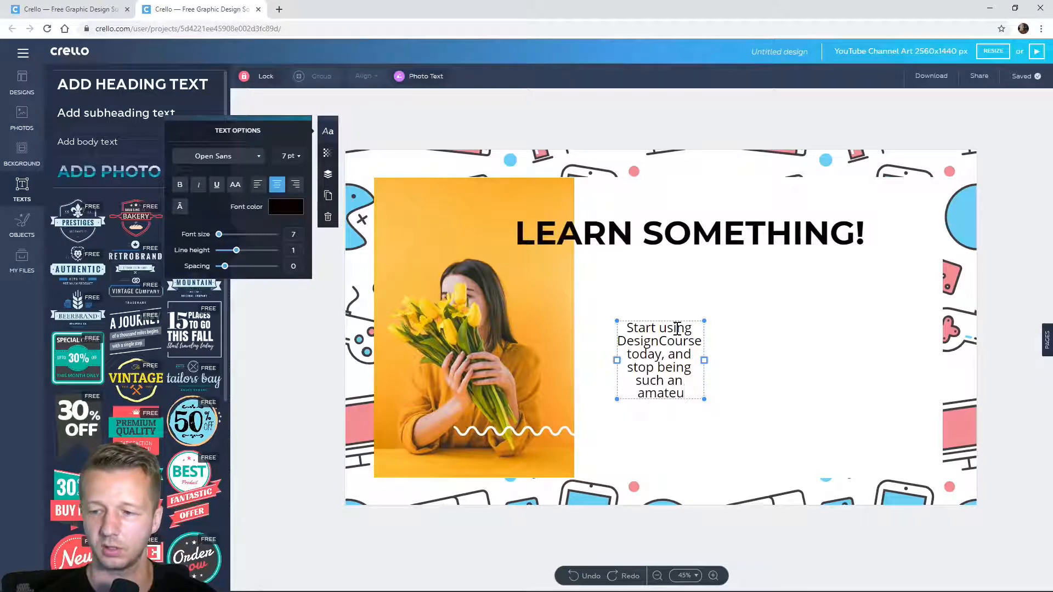
type("r. Start")
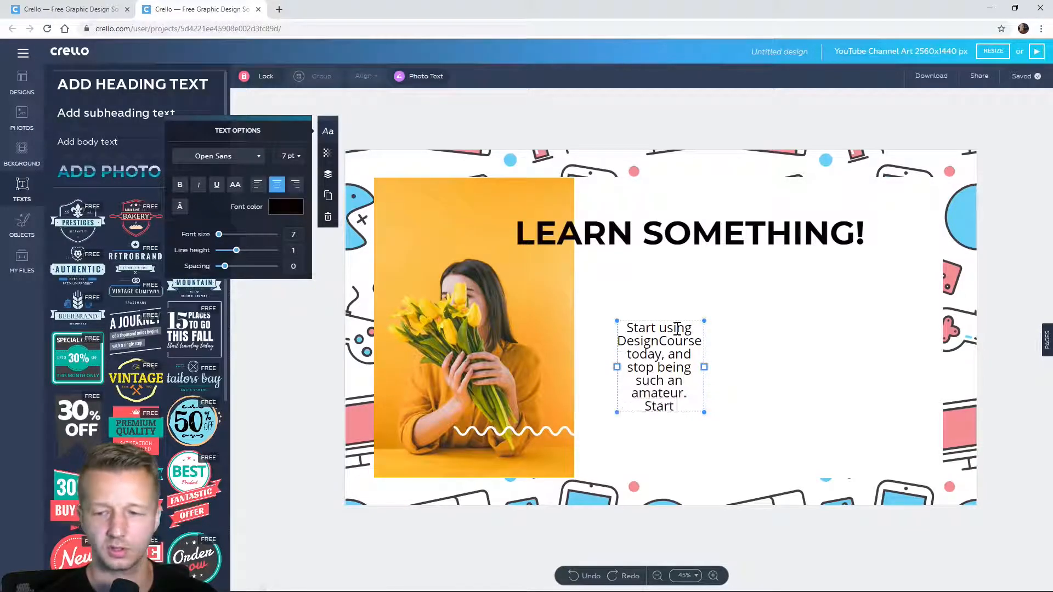
type(" taking yourself seriousl")
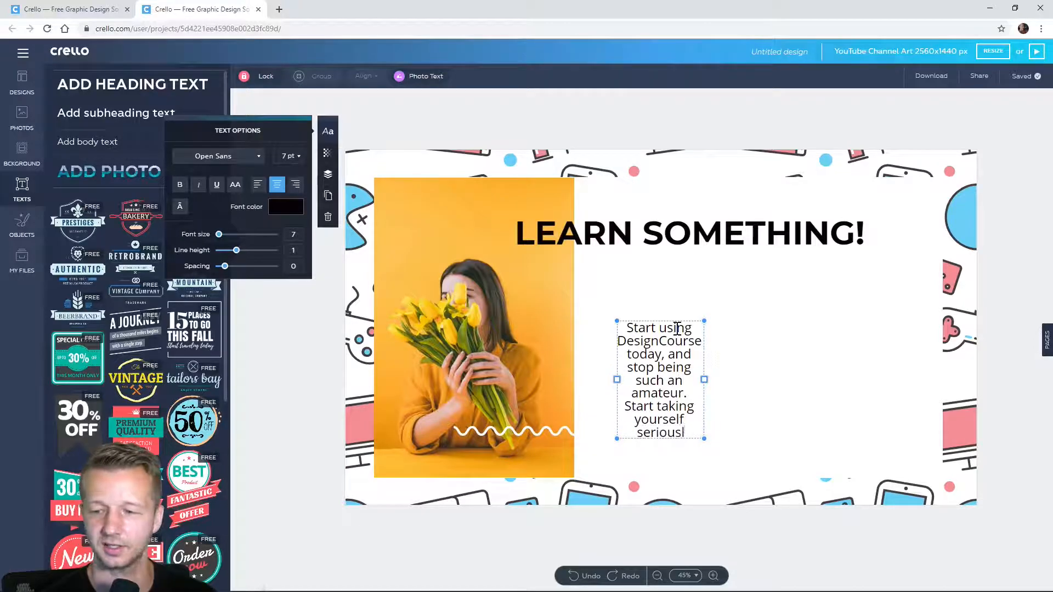
type("y, already")
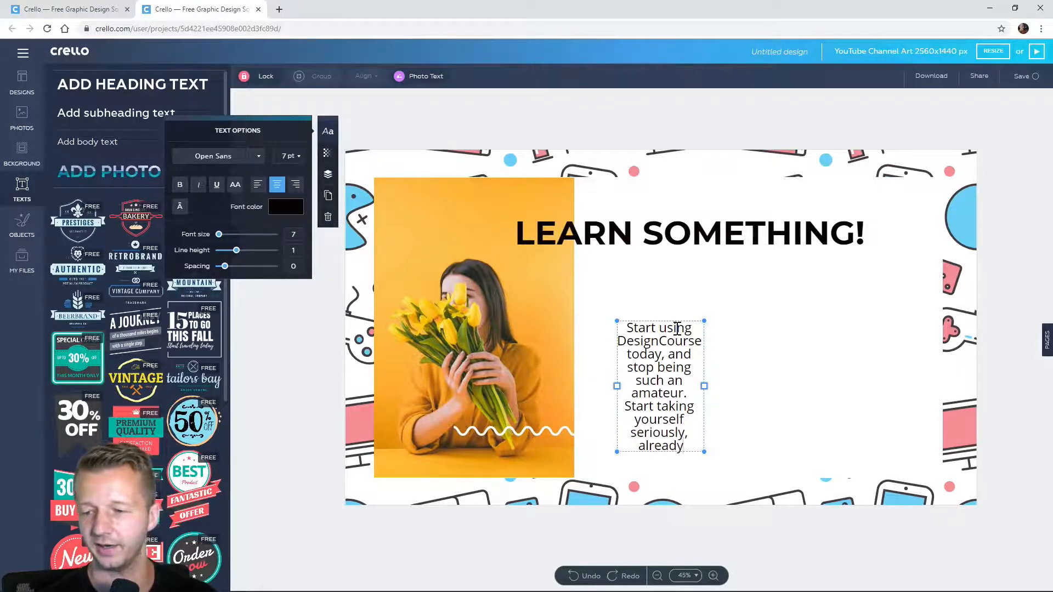
type("!")
Widen the body text box so the text wraps to three lines, left-align all of it and enlarge it slightly
left_click_drag(704, 386, 871, 384)
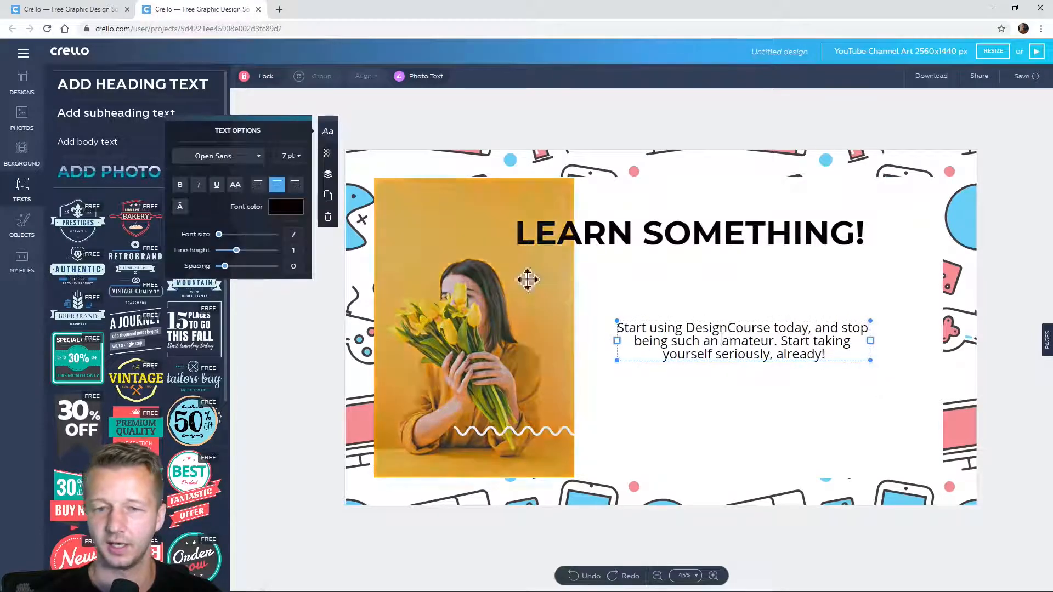
key("ctrl+a")
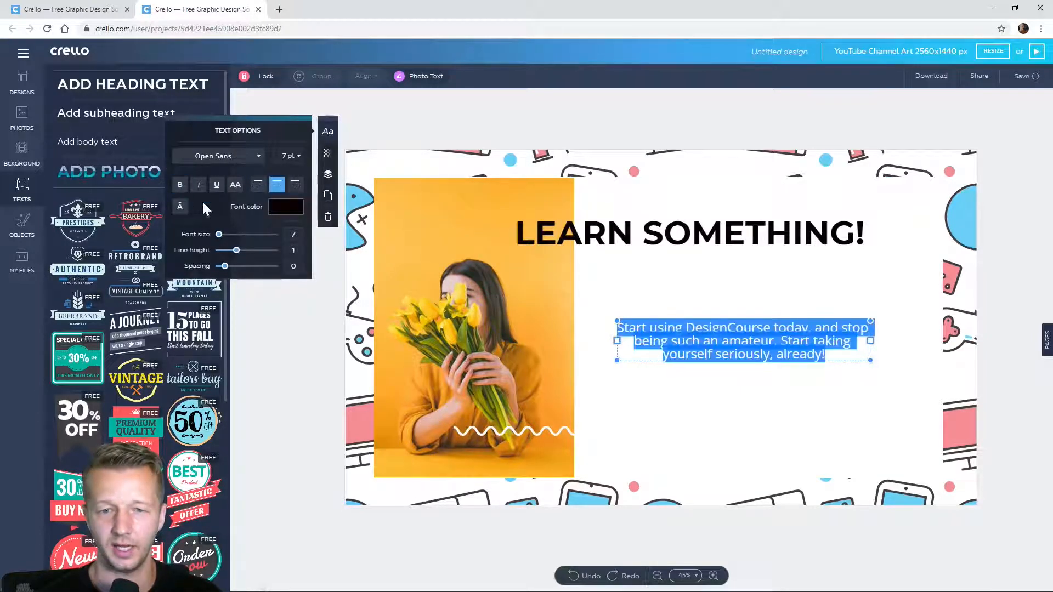
left_click(257, 185)
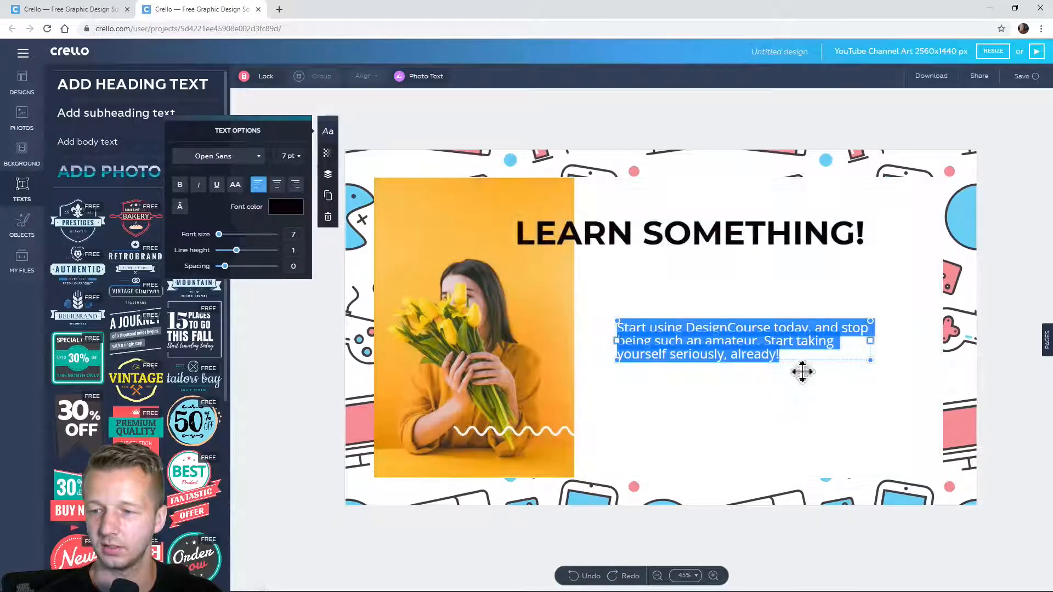
left_click_drag(880, 374, 884, 386)
Change the font of the body text to Montserrat
left_click(245, 157)
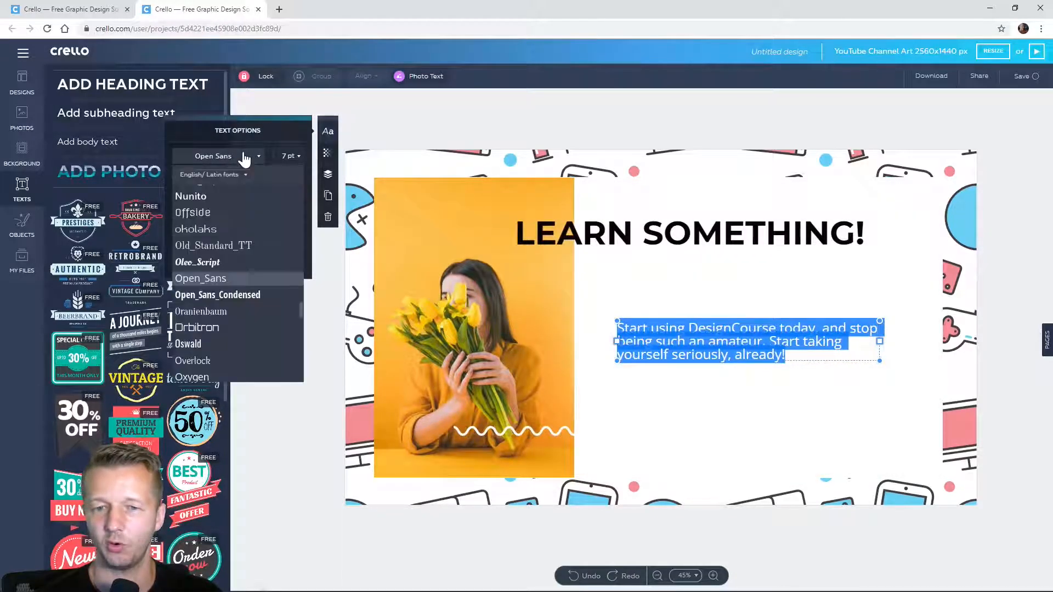
scroll(218, 298, "up", 2)
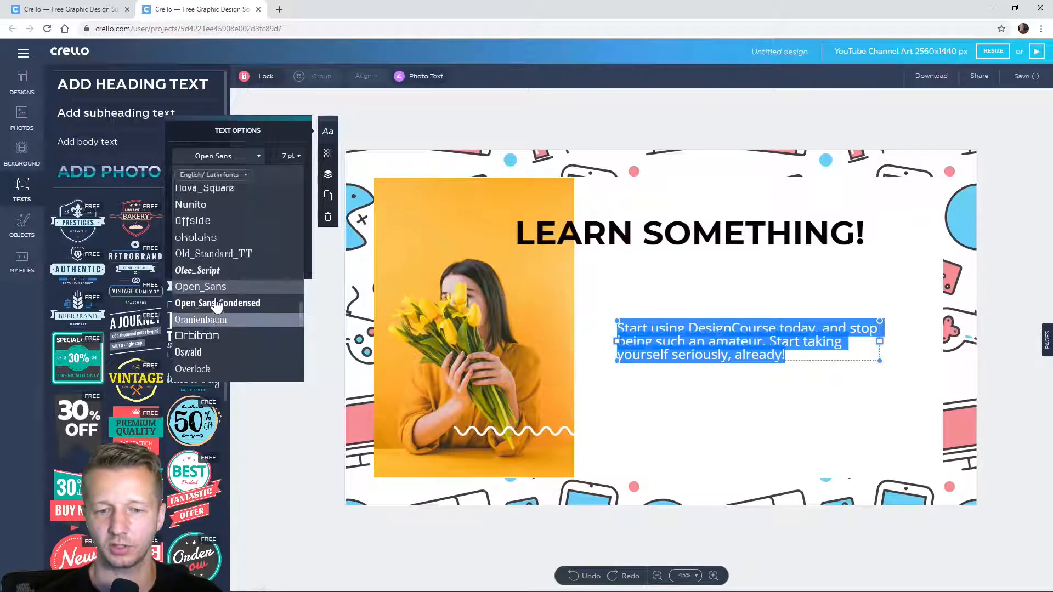
scroll(216, 296, "up", 1)
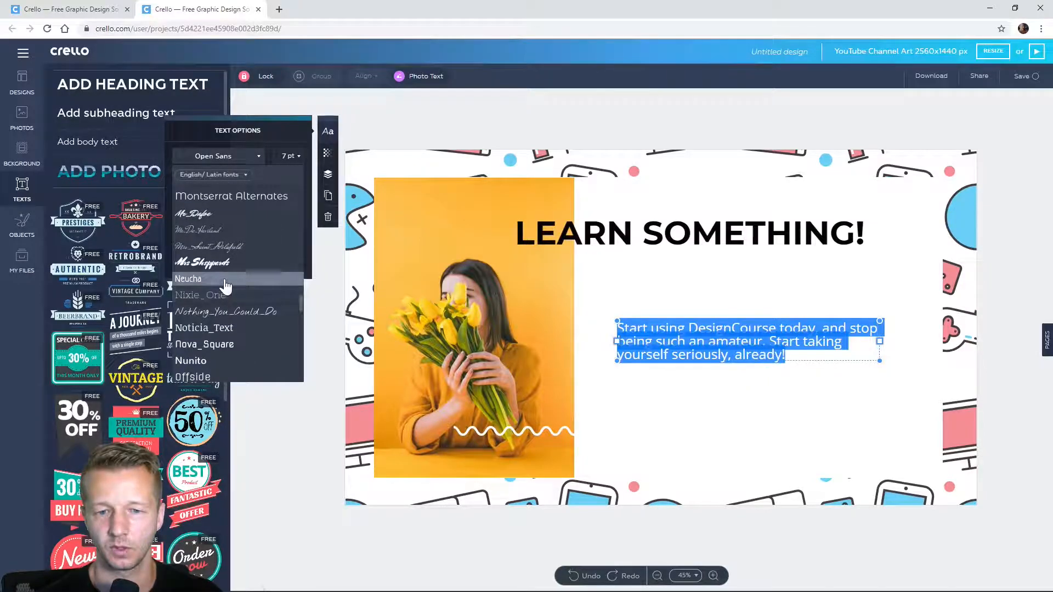
scroll(222, 280, "up", 3)
left_click(213, 240)
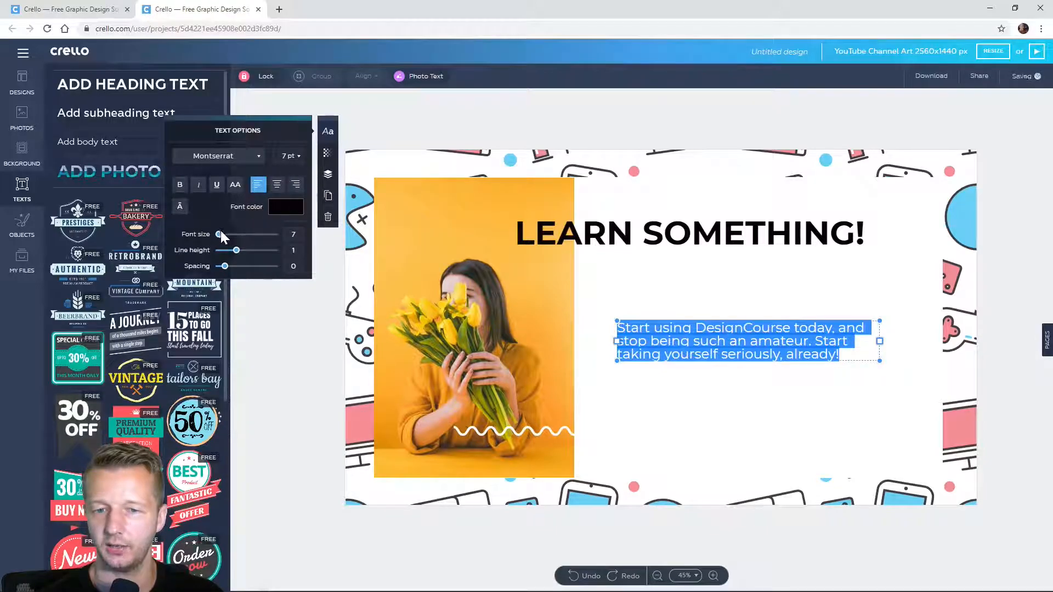
Reduce the body text to font size 6 and increase its line height to 1.7
left_click(219, 235)
left_click_drag(235, 253, 251, 255)
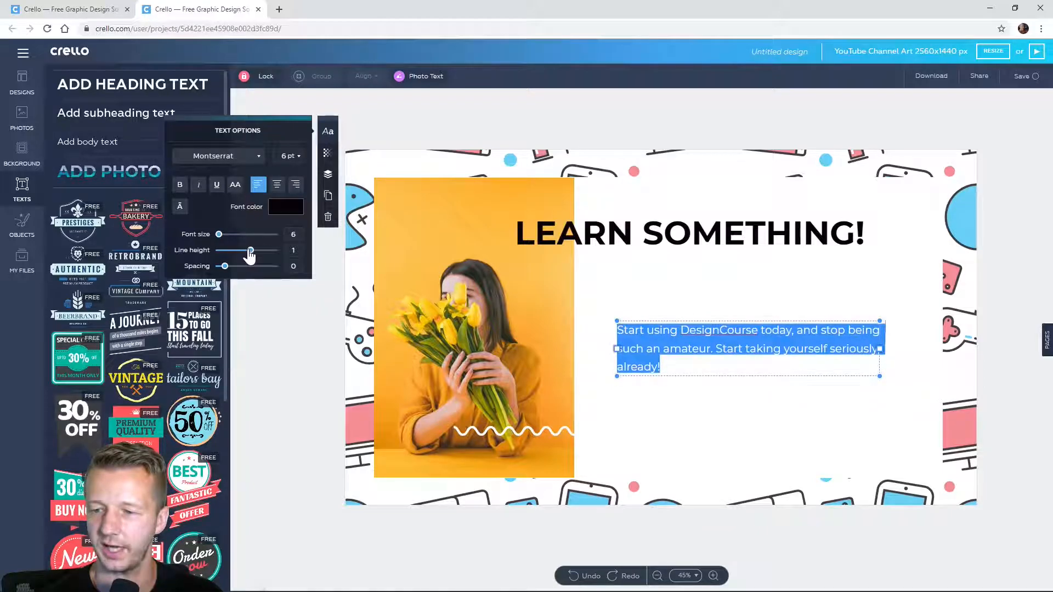
left_click(322, 329)
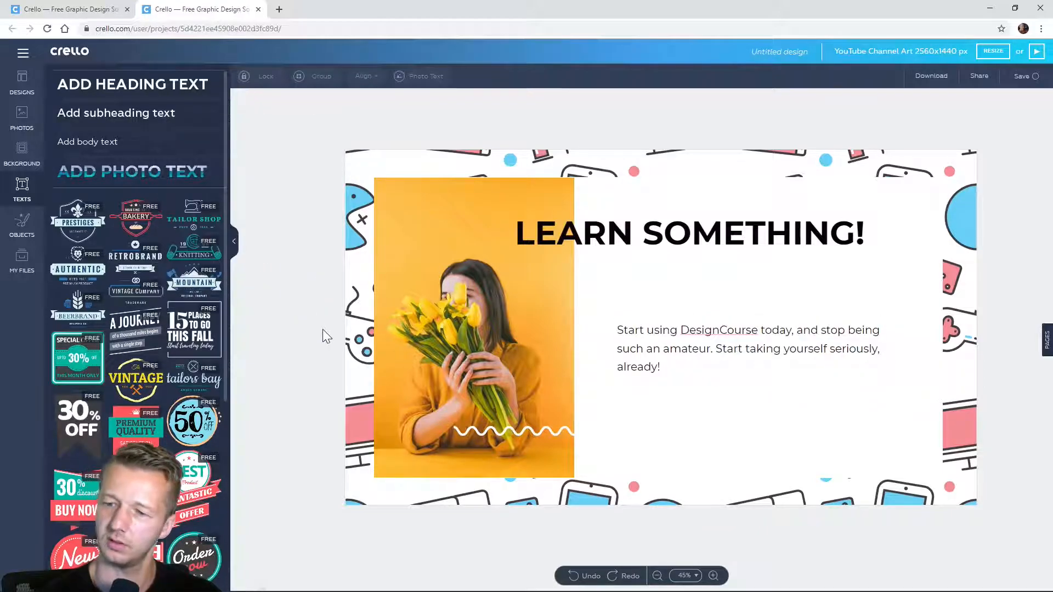
Move the body text block slightly right and up within the white area
left_click(704, 358)
left_click_drag(702, 345, 700, 356)
left_click(688, 352)
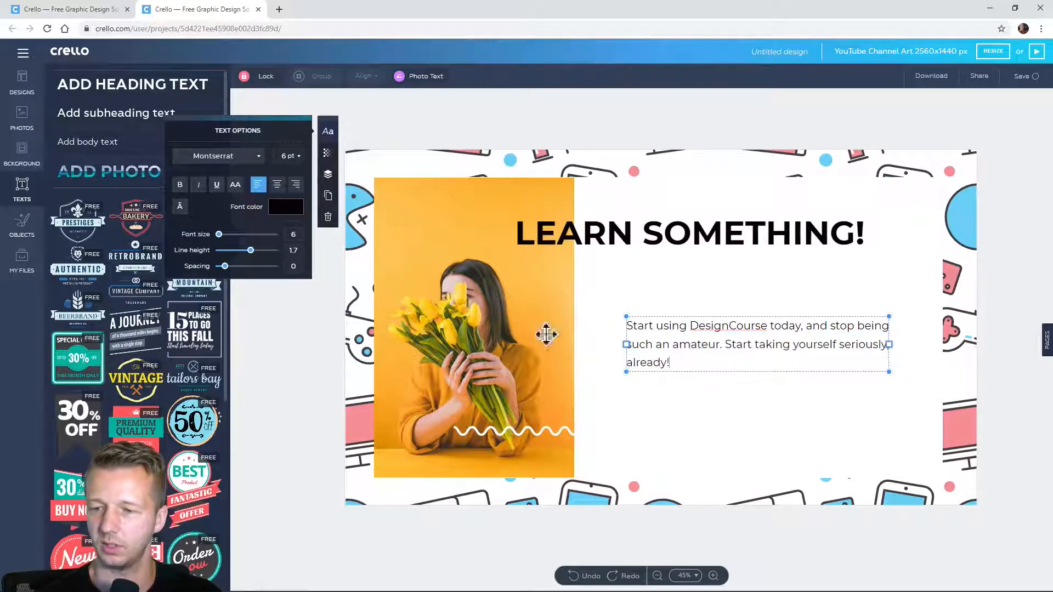
left_click(317, 337)
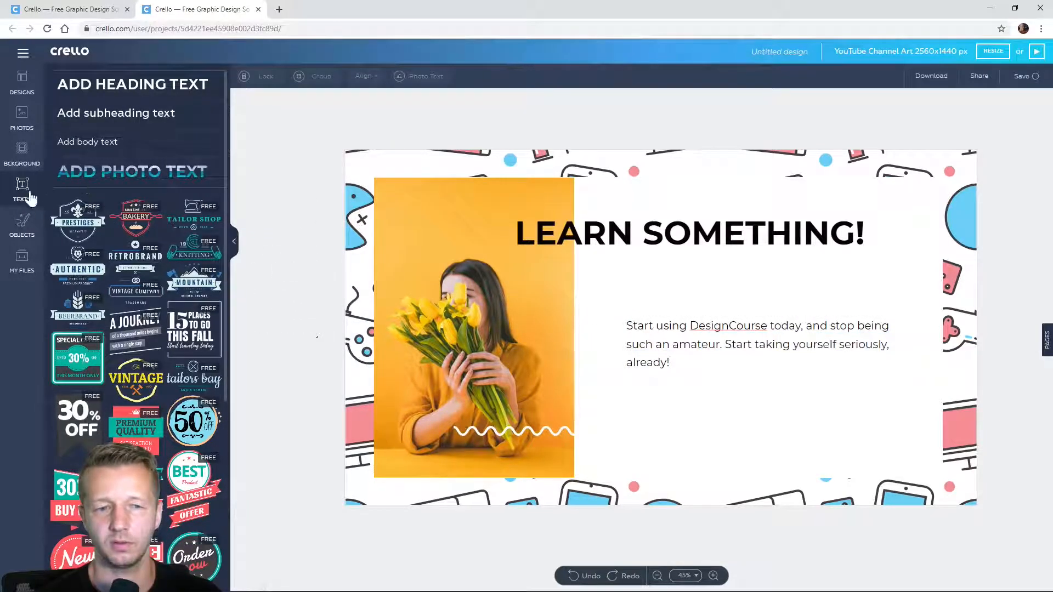
Add a heading text consisting of a single double quotation mark (") and narrow its box to fit the character
left_click(92, 88)
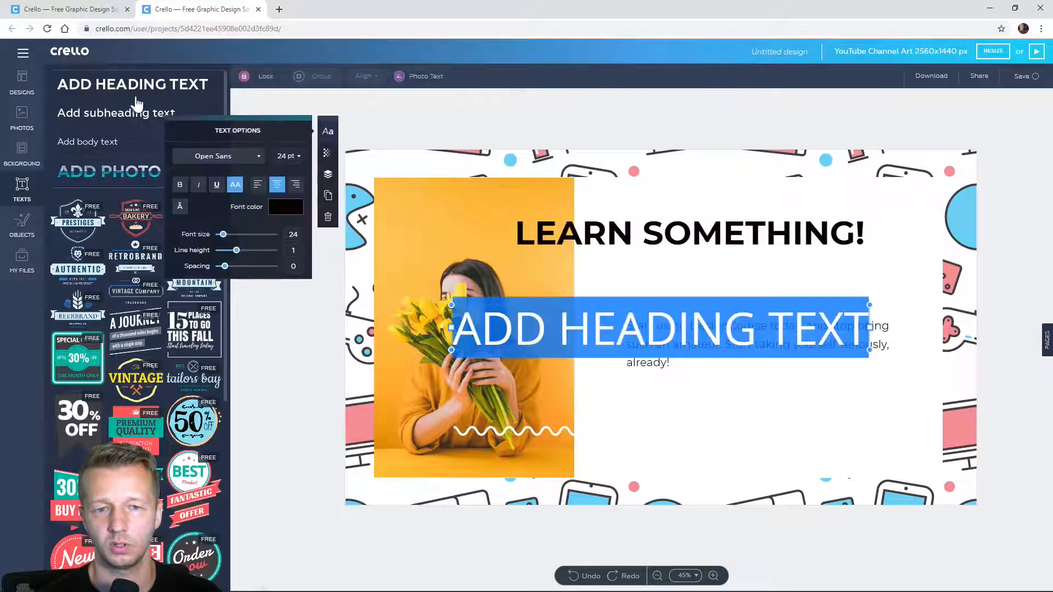
type("\"")
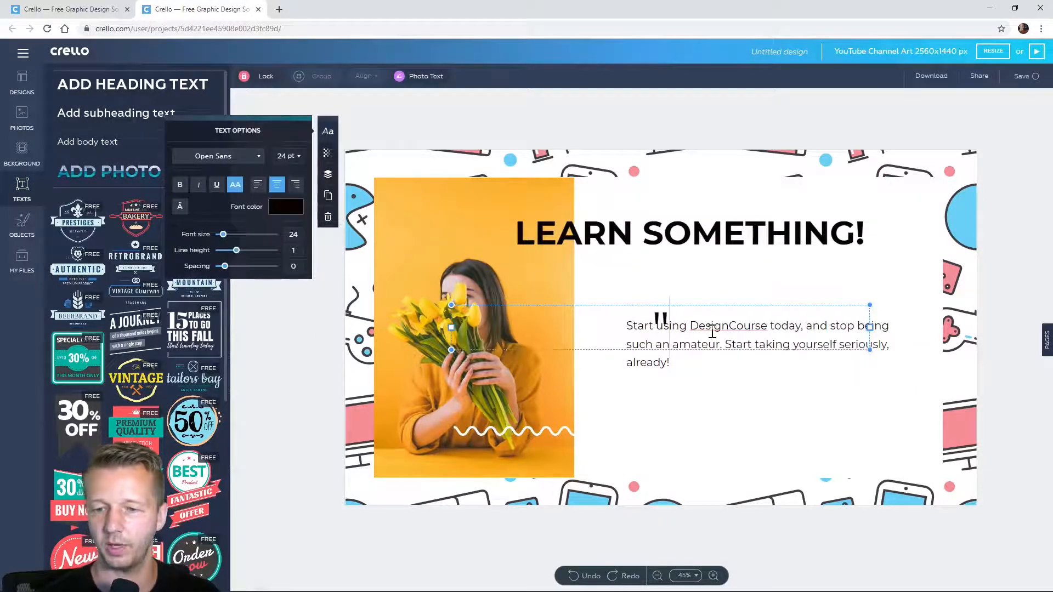
left_click_drag(869, 327, 479, 327)
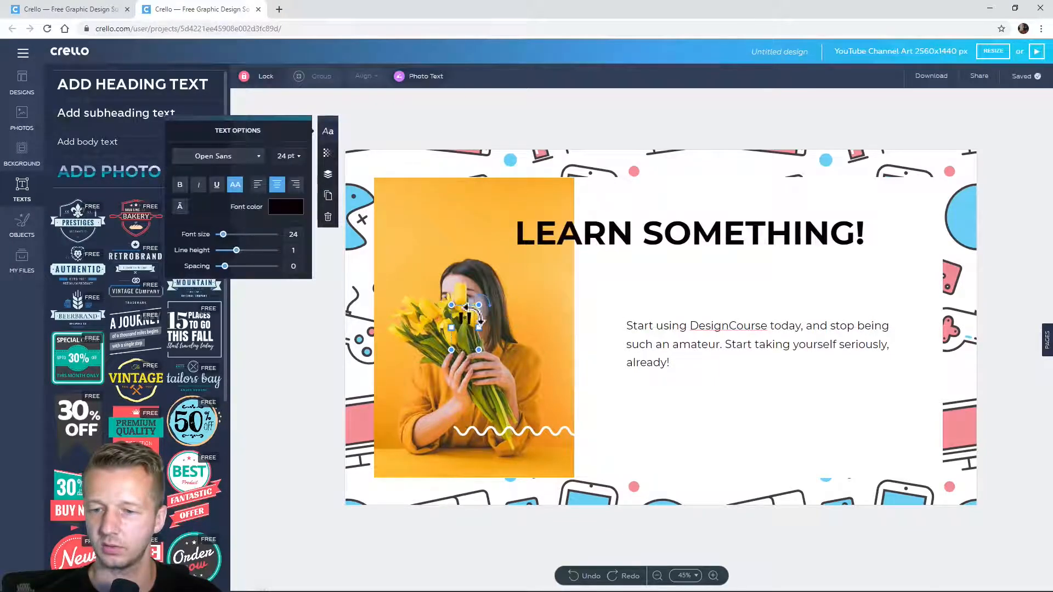
Place the quotation mark at the upper-left start of the body text and set its transparency to 20
key("ctrl+plus")
key("ctrl+plus")
key("ctrl+plus")
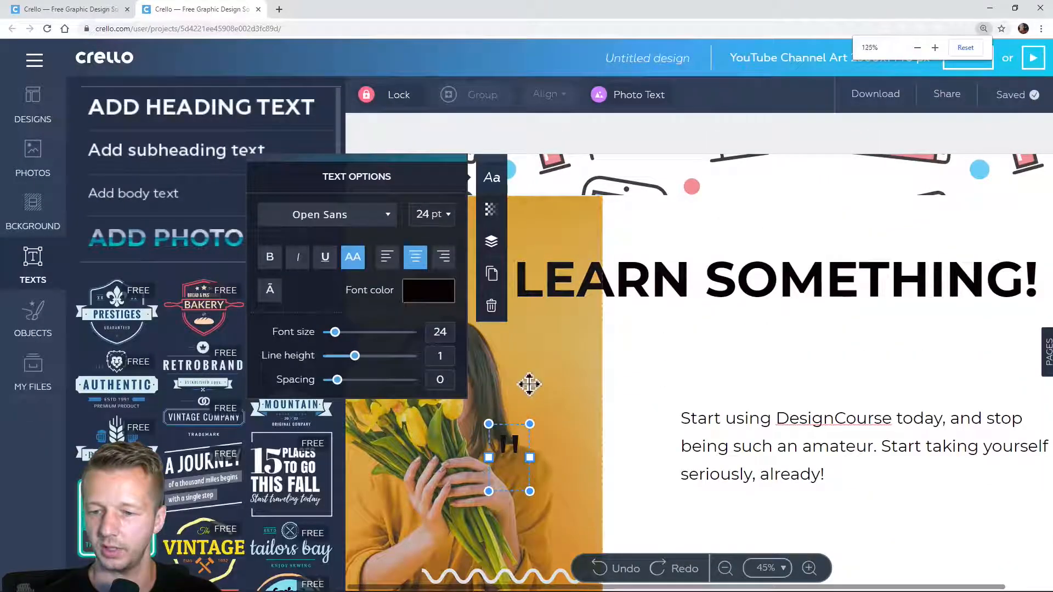
key("ctrl+minus")
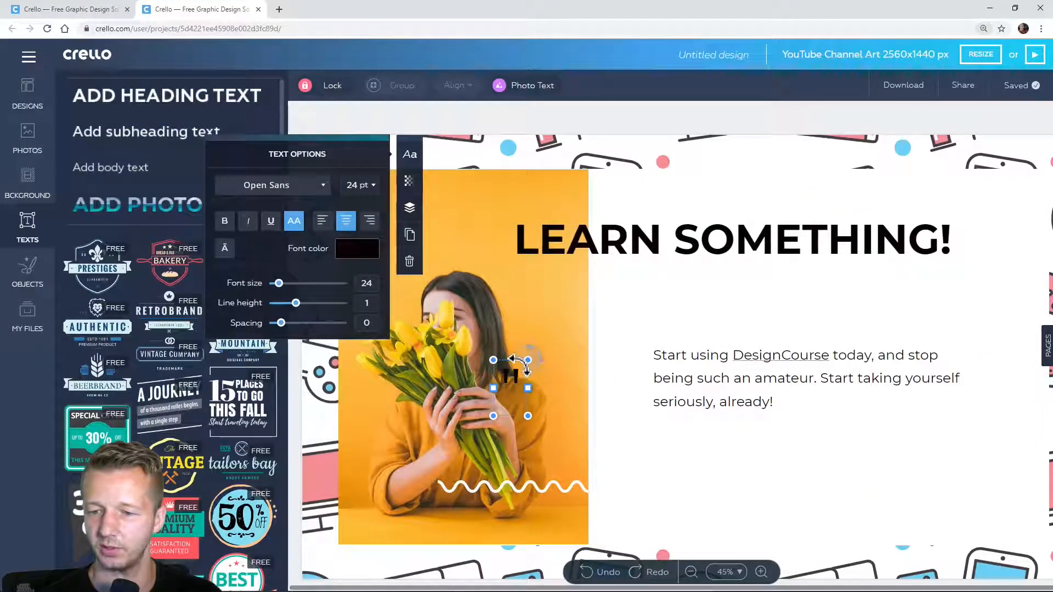
left_click_drag(517, 424, 649, 393)
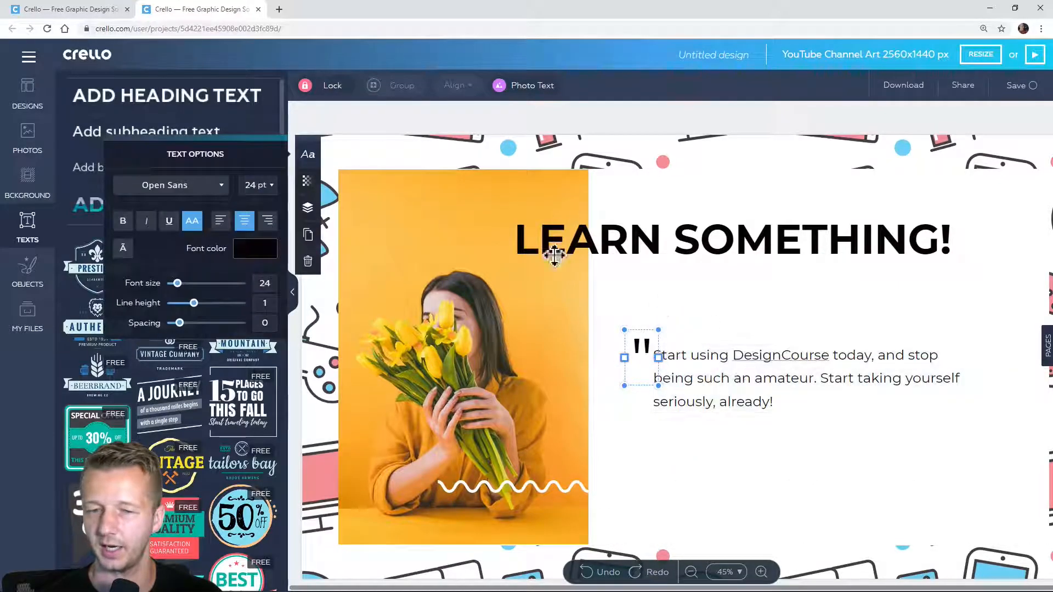
left_click(309, 183)
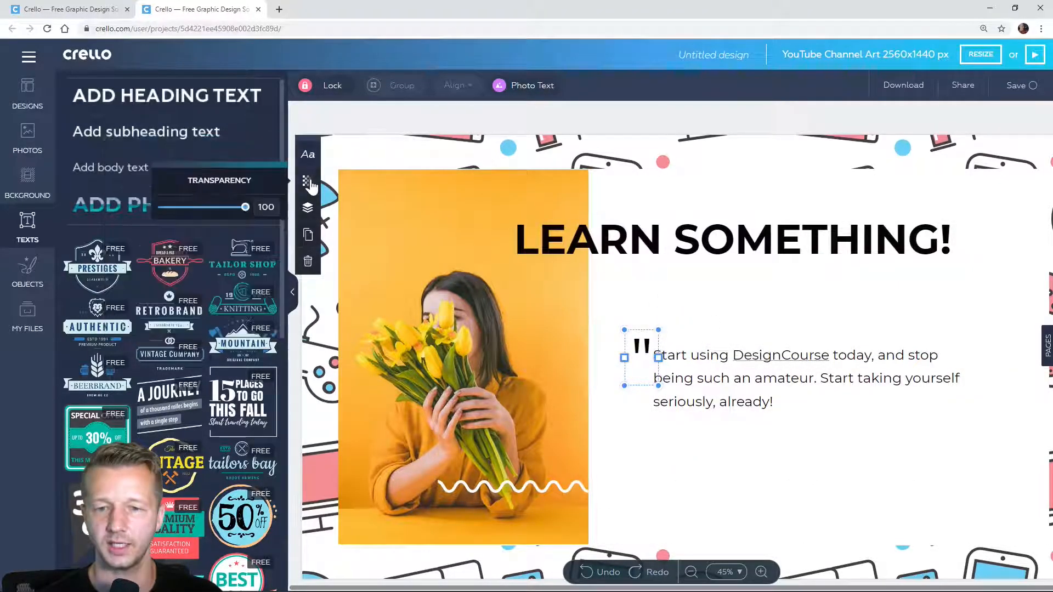
left_click_drag(243, 215, 188, 219)
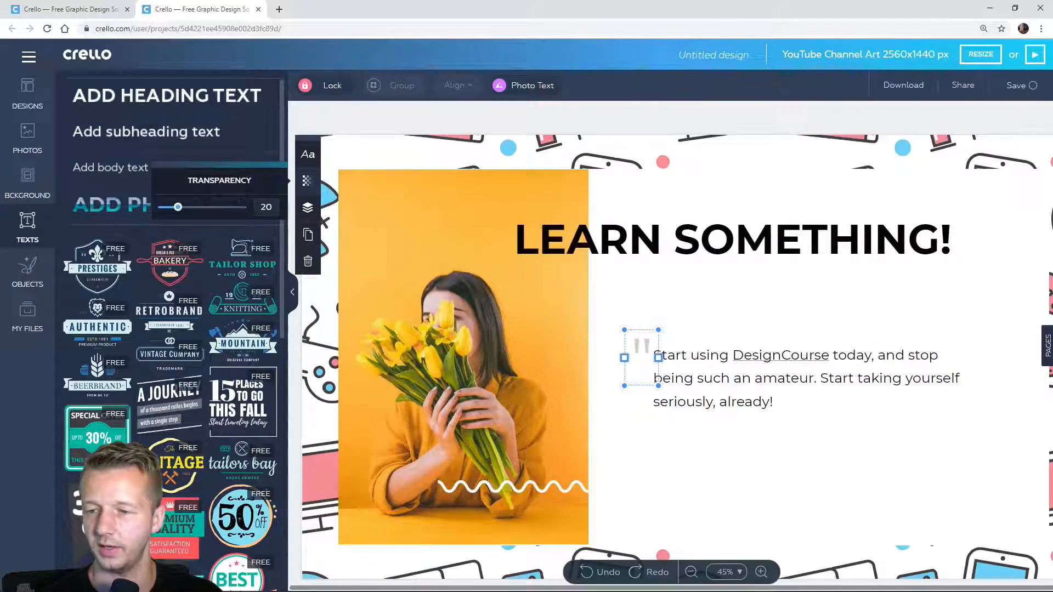
Duplicate the faded quotation mark and place the copy just after "already!" at the end of the body text
left_click(307, 236)
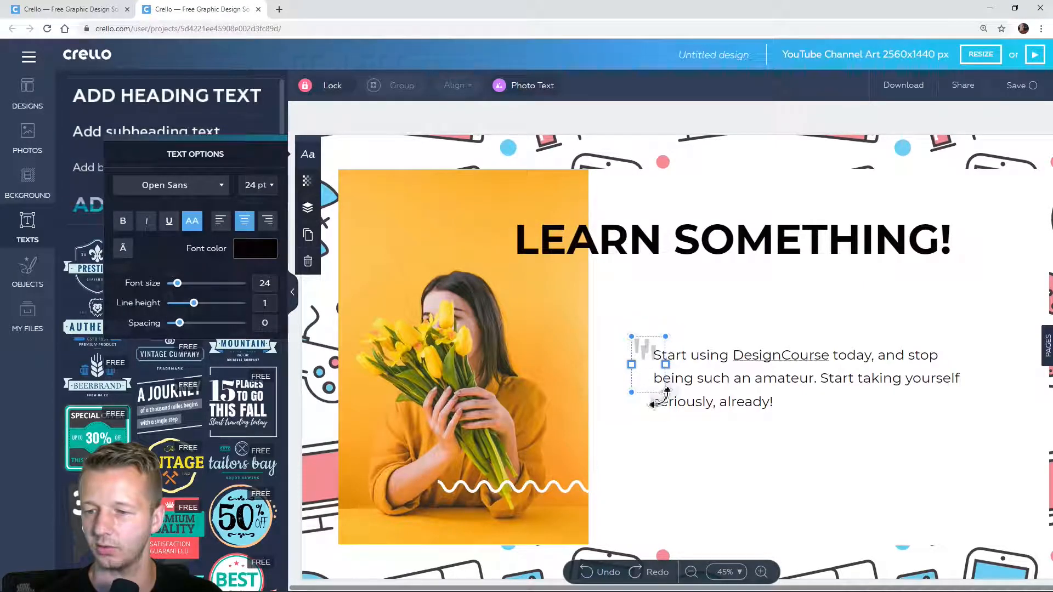
left_click_drag(656, 401, 799, 464)
key("ctrl+minus")
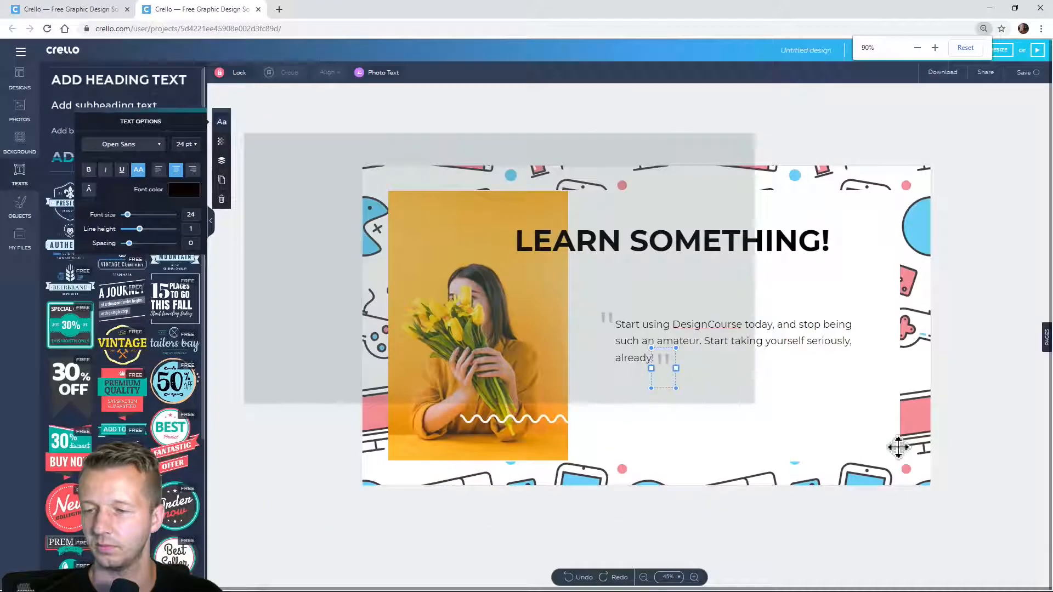
key("ctrl+minus")
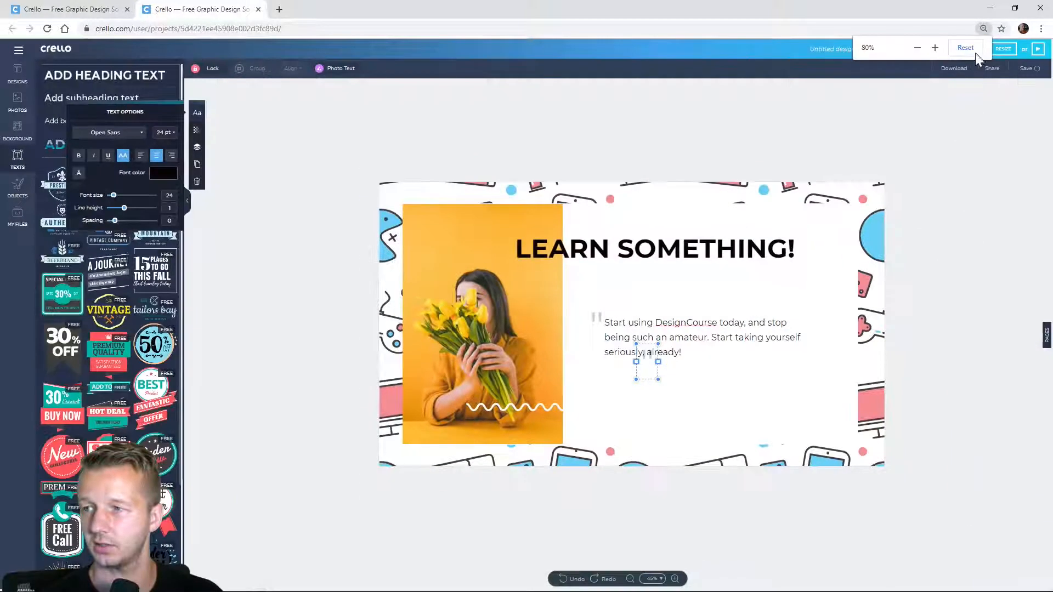
left_click(966, 48)
left_click_drag(1018, 357, 981, 373)
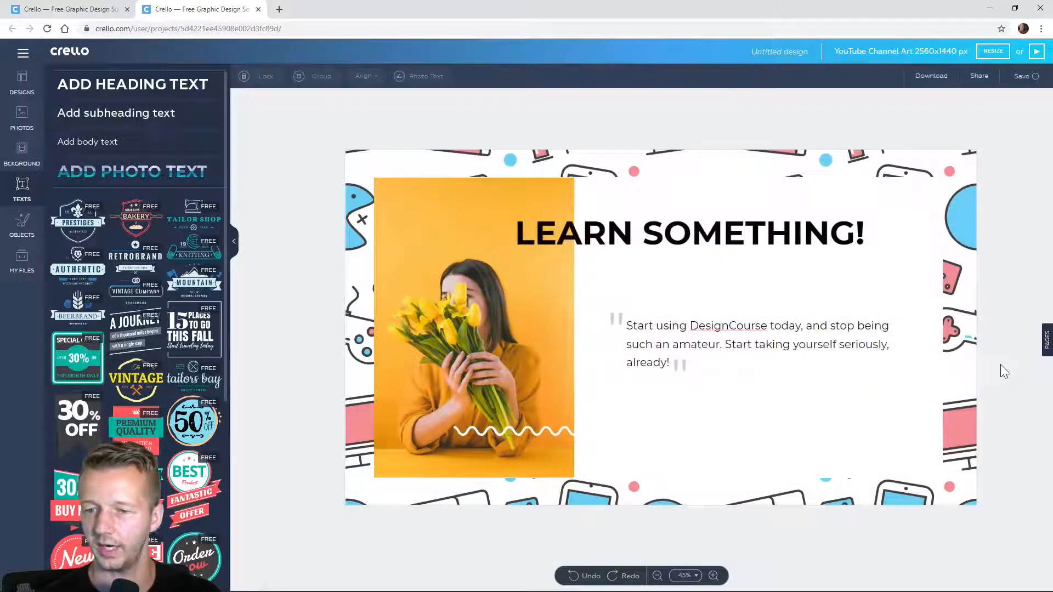
Shift both quotation marks slightly outward so they stand clear of the body text
left_click(680, 362)
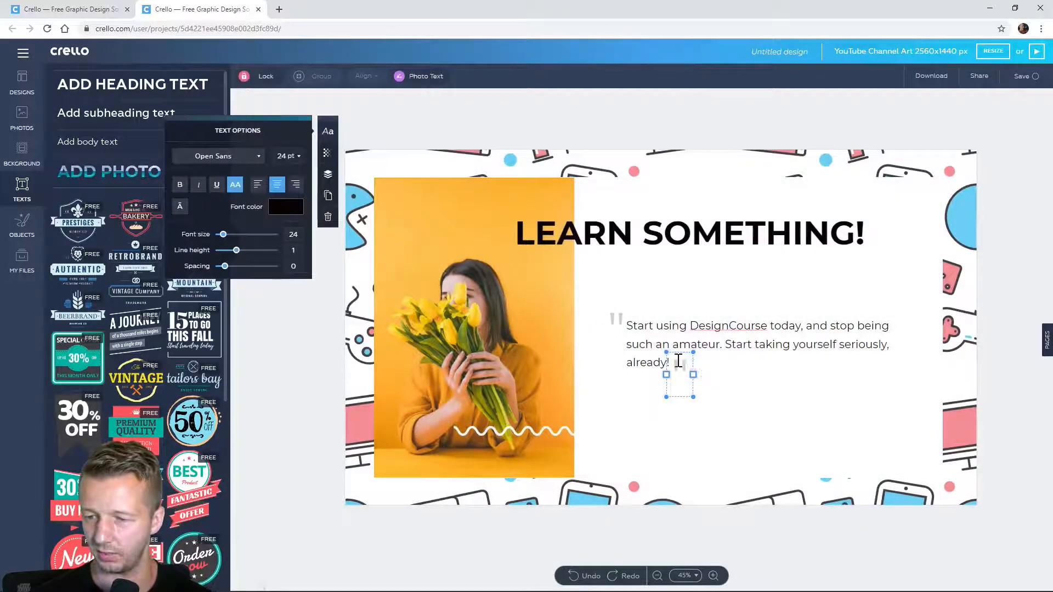
left_click(687, 405)
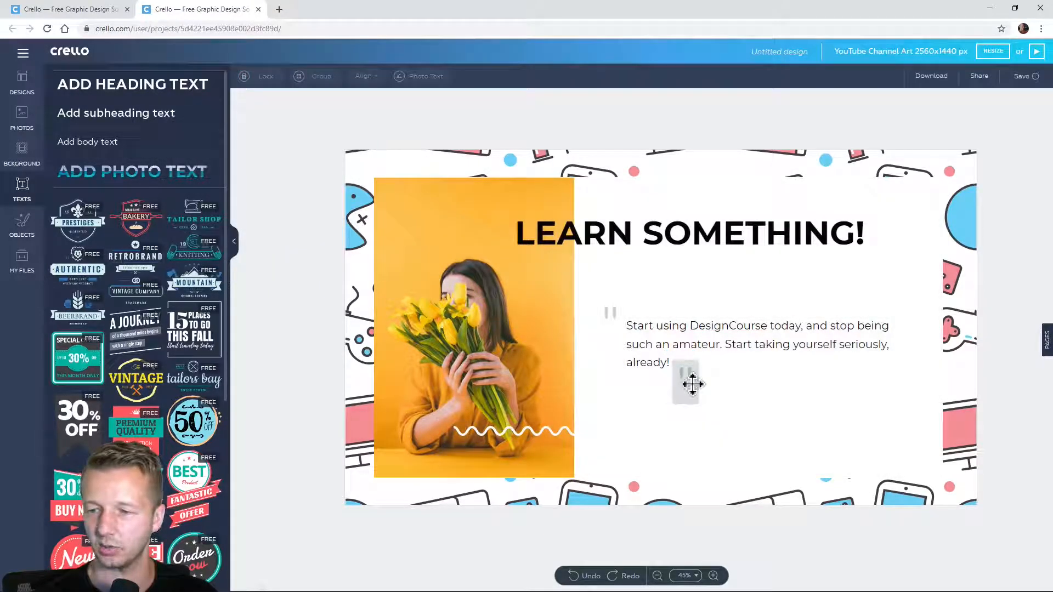
left_click(610, 313)
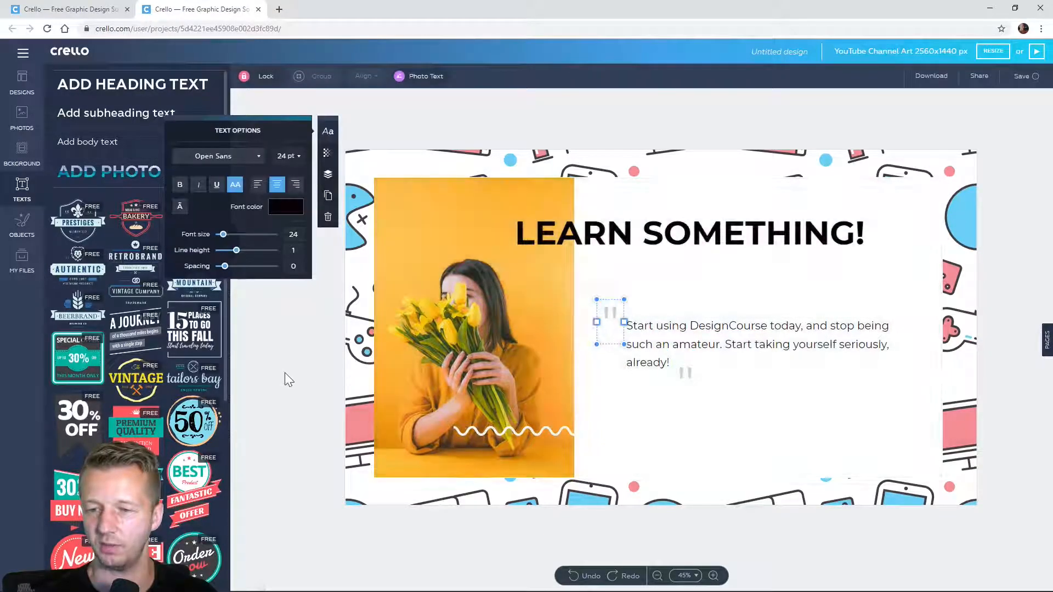
left_click(582, 410)
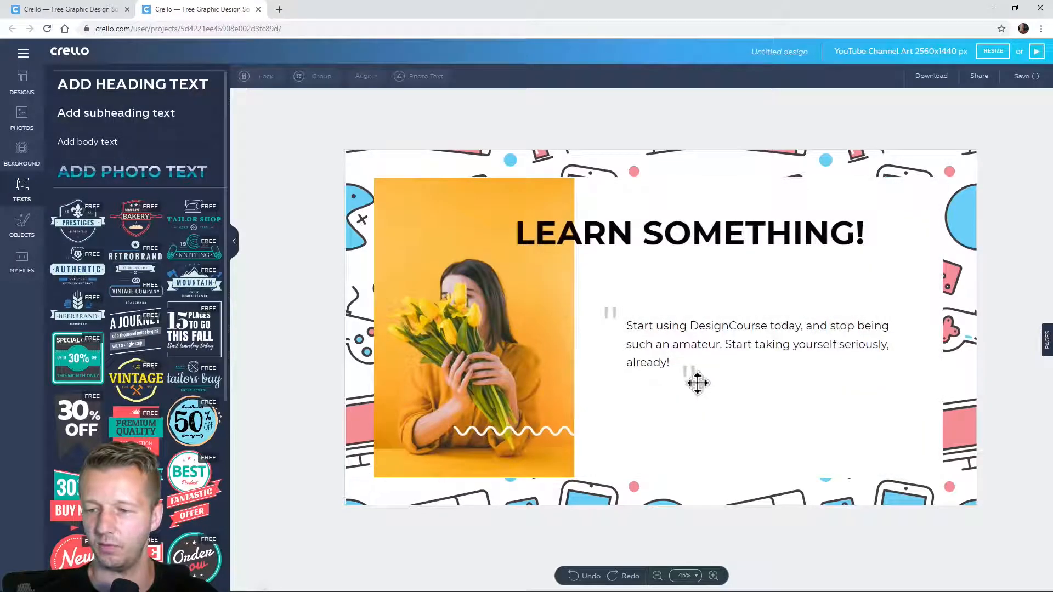
left_click(693, 384)
left_click(314, 341)
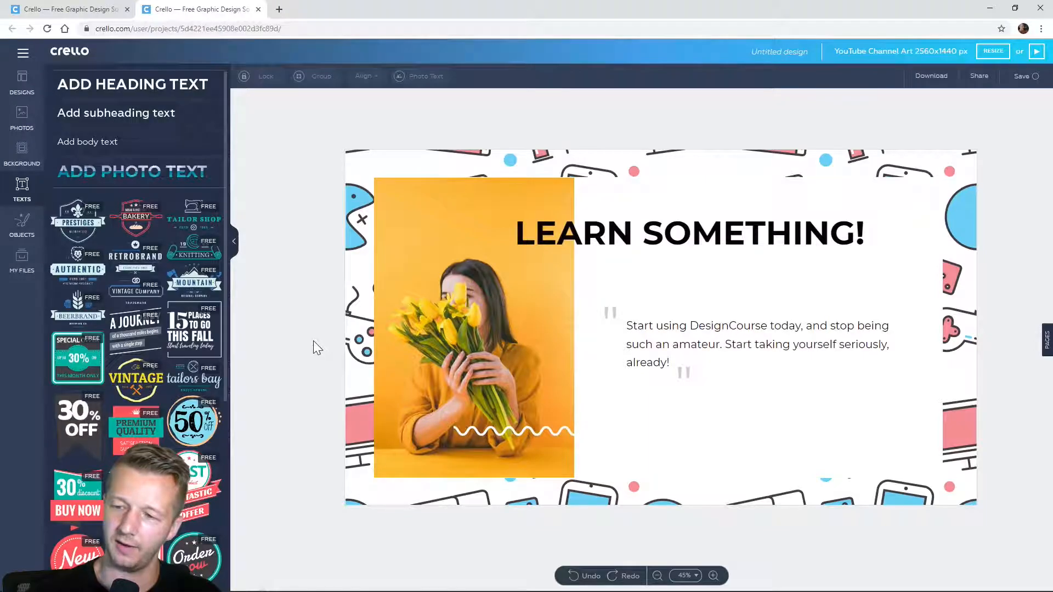
Select the body text together with both quotation marks and move them slightly right and down as one
left_click(682, 346)
left_click(617, 318, "shift")
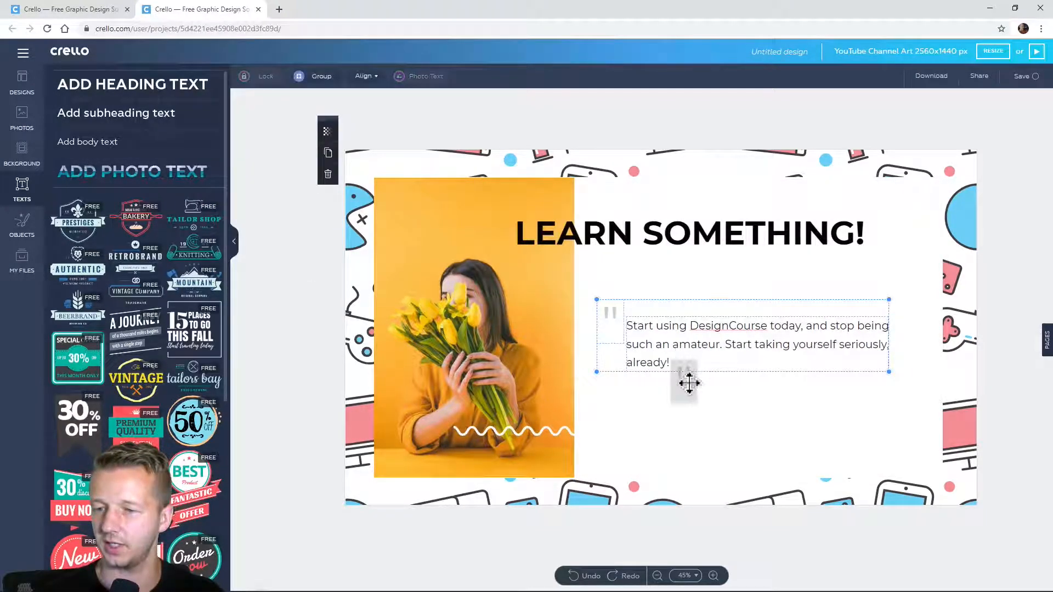
left_click(690, 382, "shift")
mouse_move(693, 385)
left_mouse_down()
mouse_move(700, 397)
mouse_move(698, 386)
left_mouse_up()
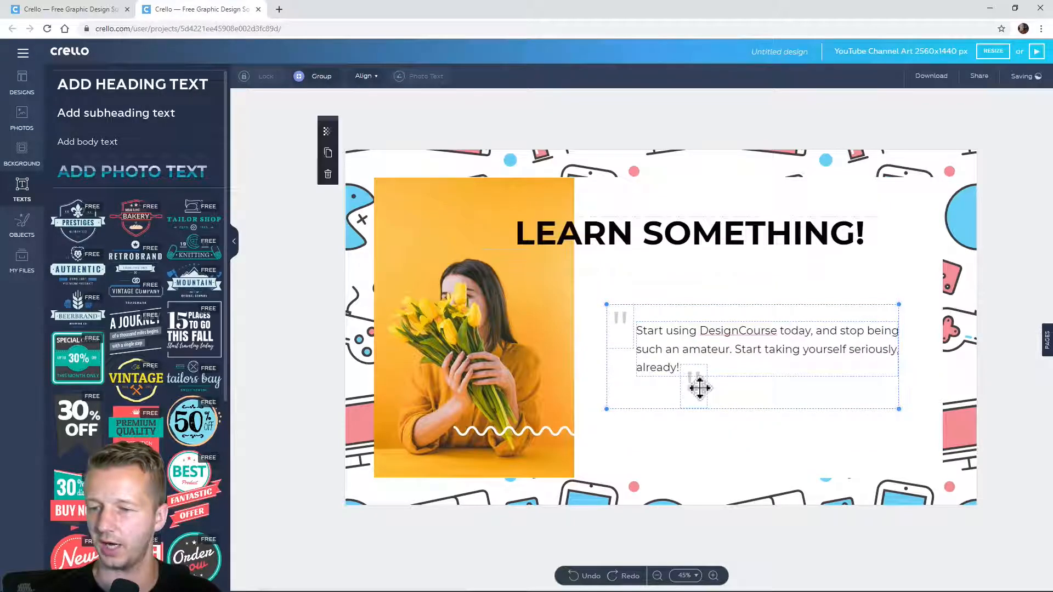
left_click(303, 276)
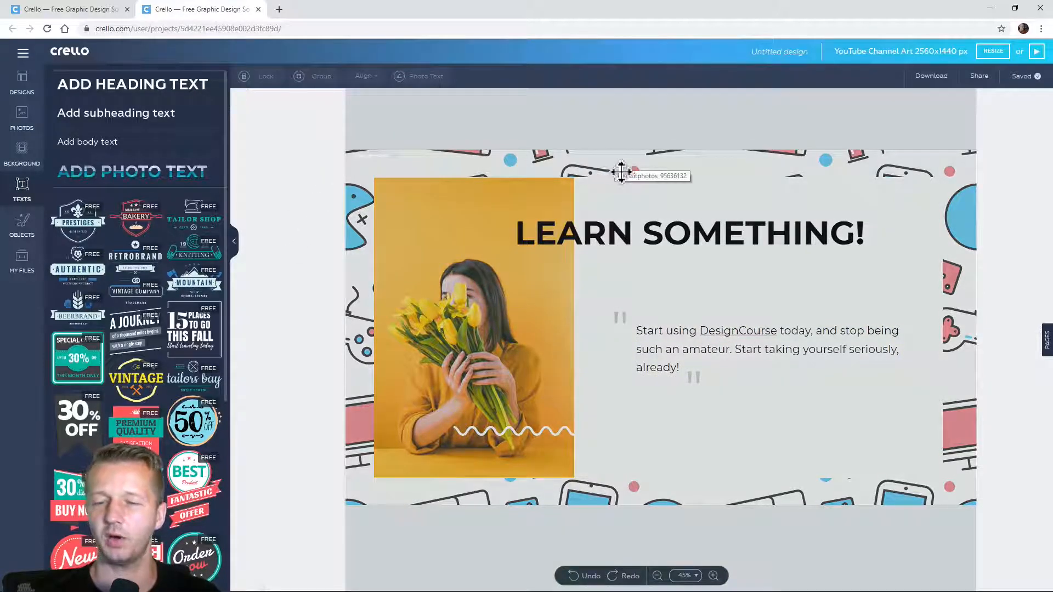
Recolor the white of the background pattern to a custom light grey
left_click(575, 172)
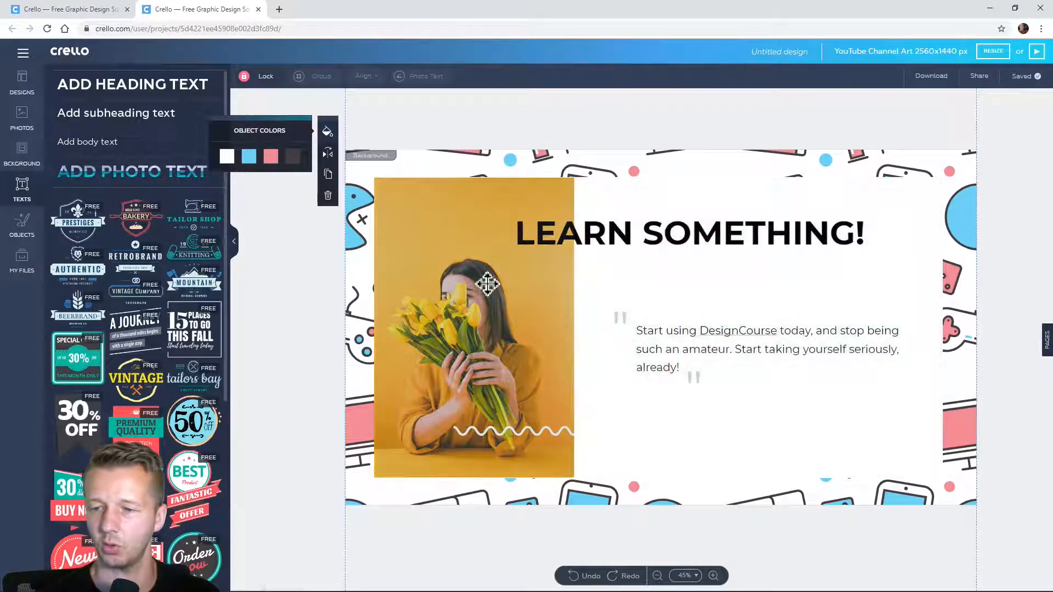
left_click(250, 157)
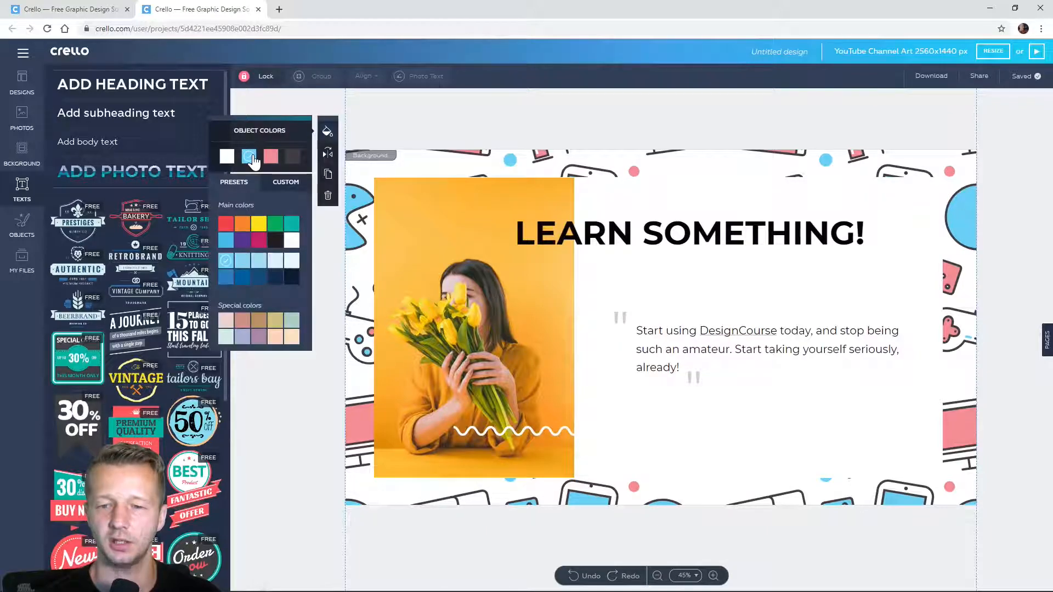
left_click(288, 183)
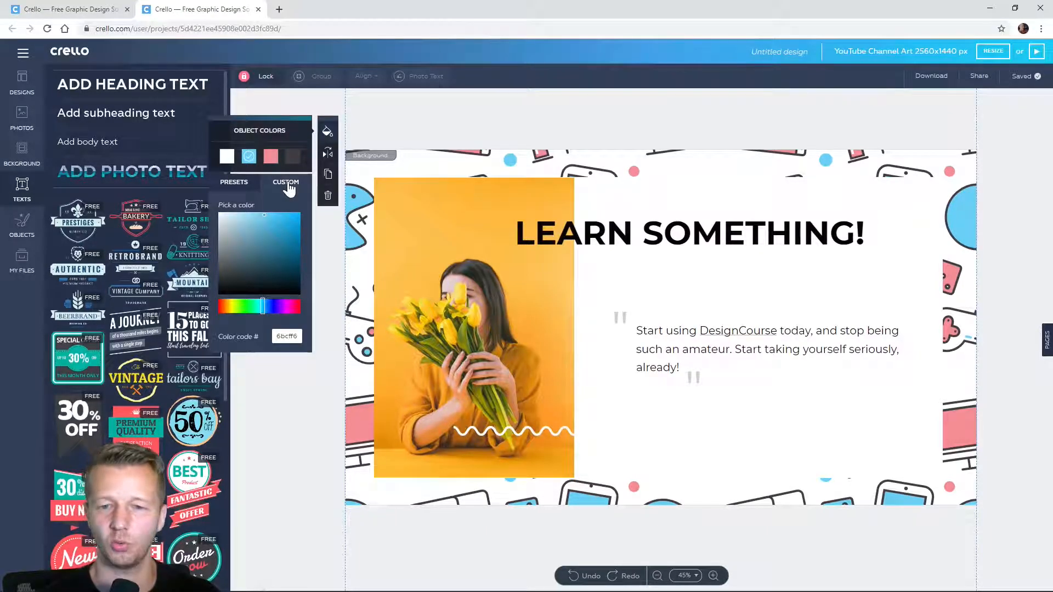
left_click(227, 158)
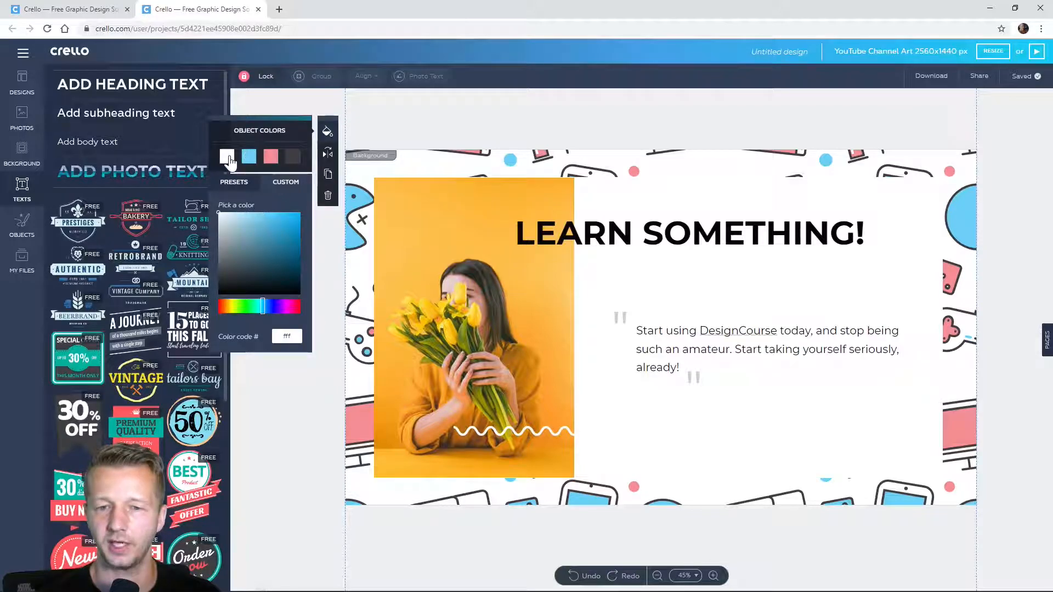
left_click_drag(227, 223, 208, 221)
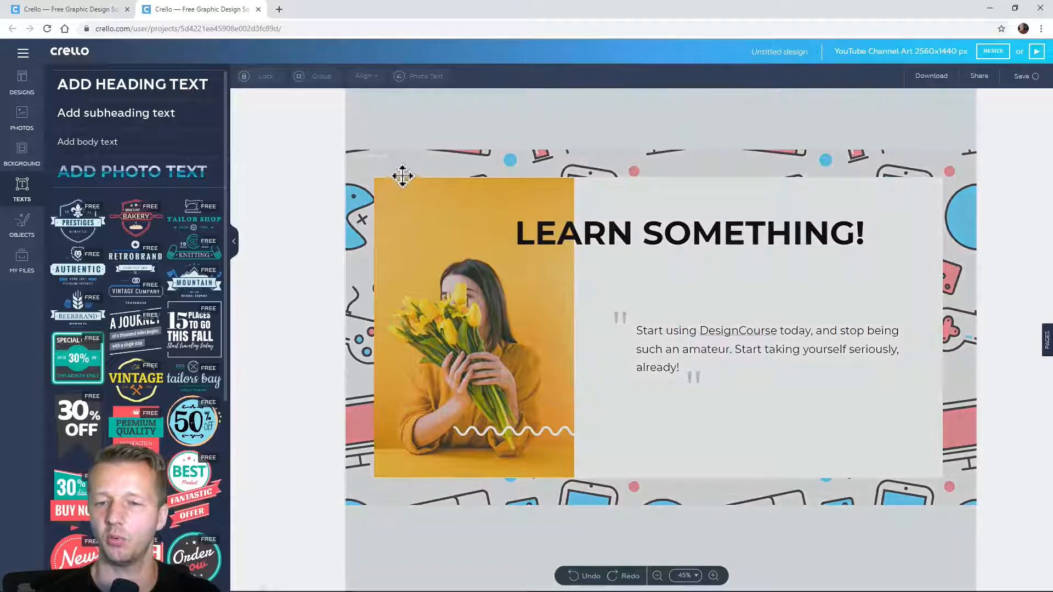
Recolor the blue of the background pattern to a custom light grey that blends with its base color
left_click(401, 174)
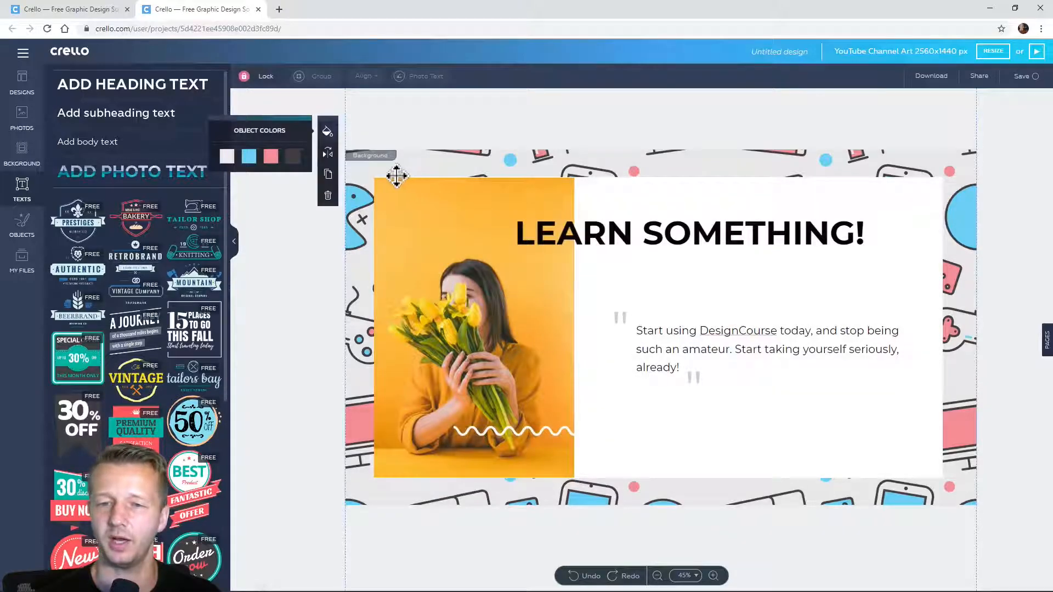
left_click(249, 156)
left_click(285, 182)
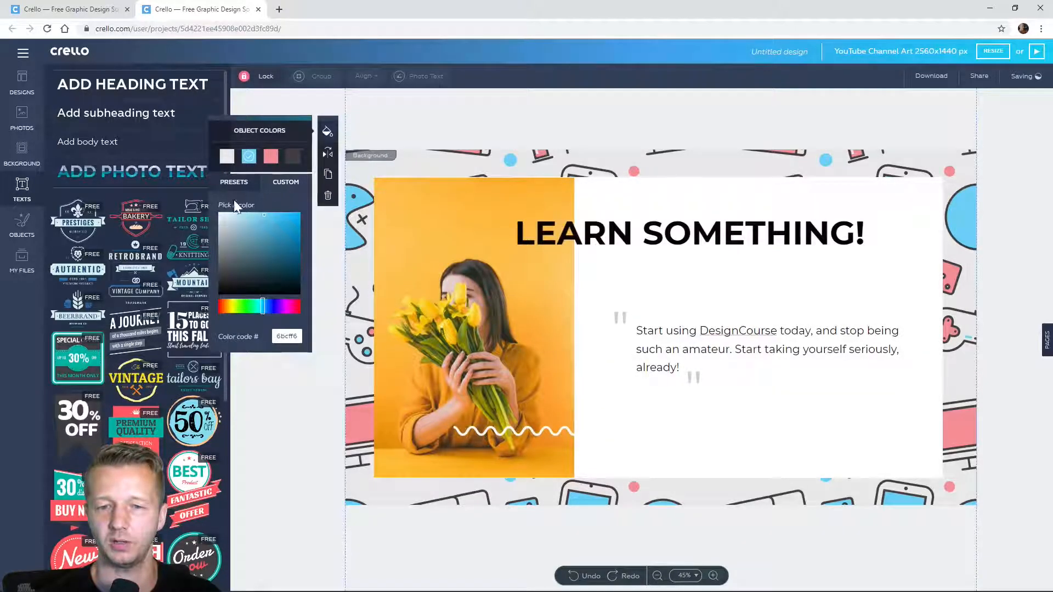
left_click(219, 222)
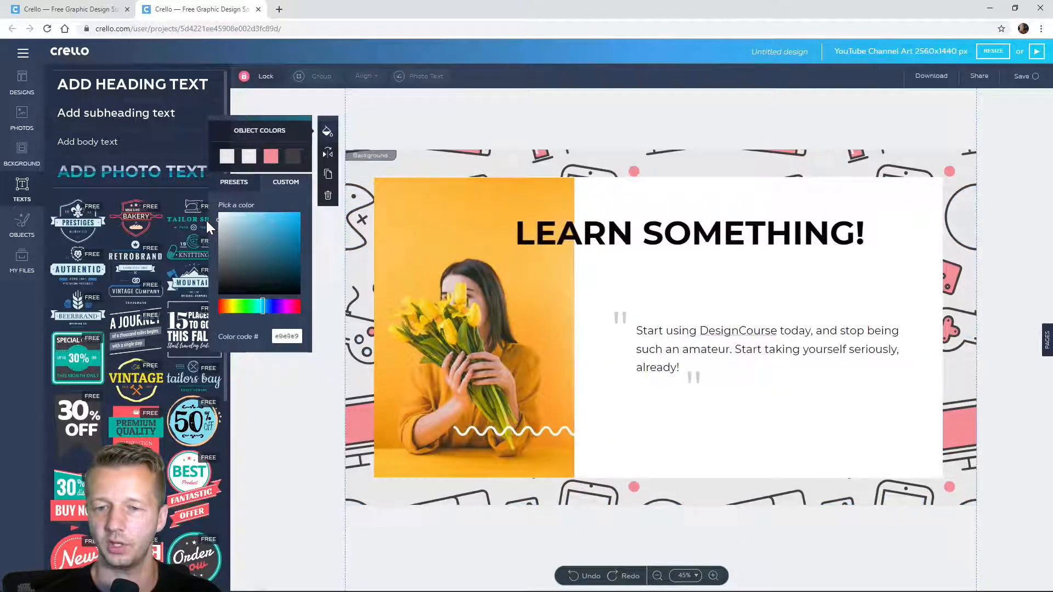
left_click(207, 221)
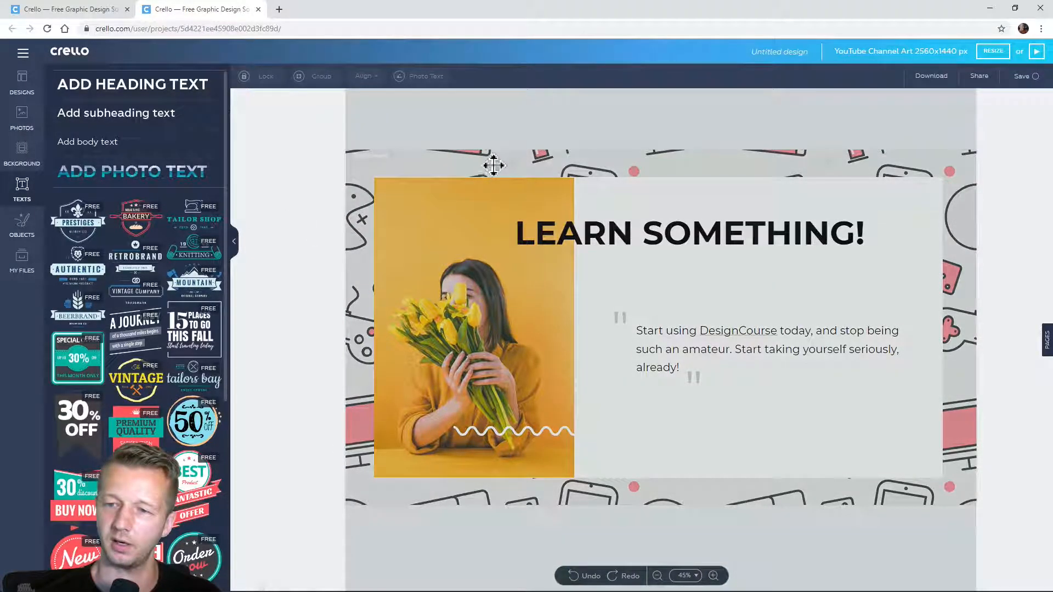
Recolor the pink of the background pattern to the custom near-white fcfcfc and deselect the background
left_click(491, 167)
left_click(269, 156)
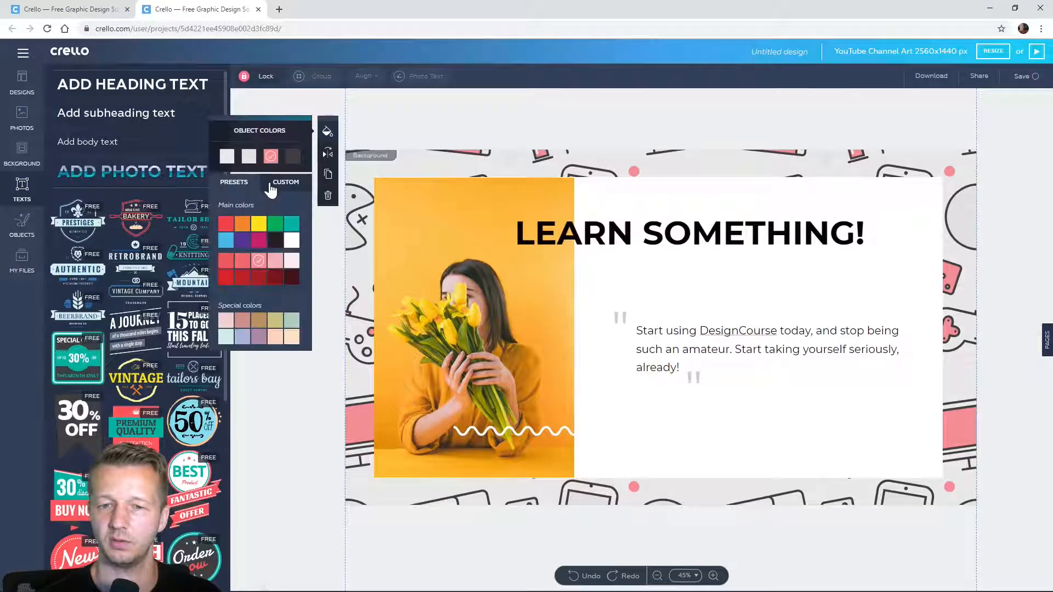
left_click(282, 186)
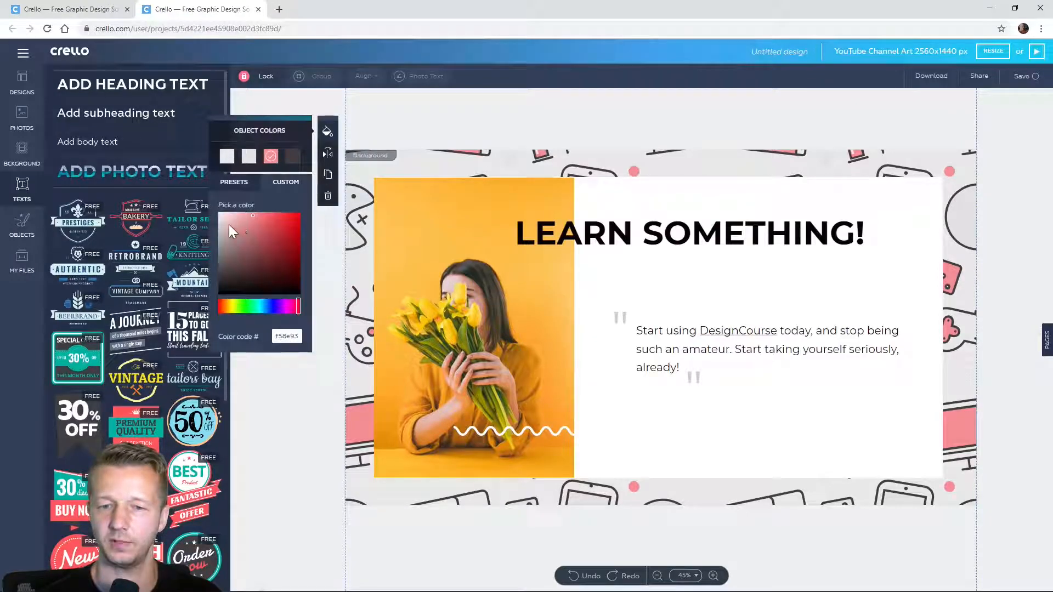
left_click_drag(229, 220, 198, 216)
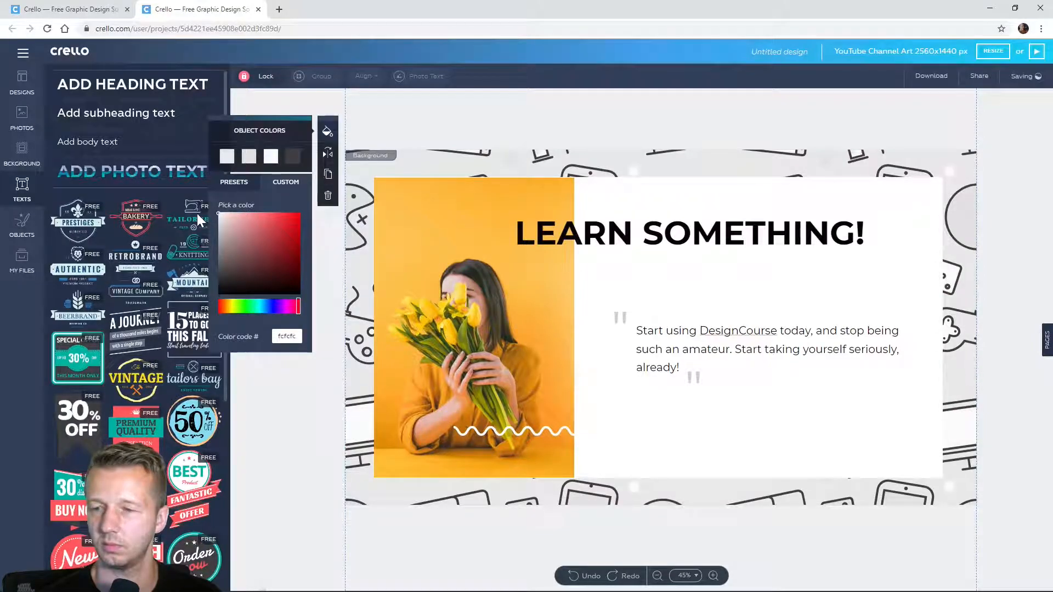
left_click(242, 274)
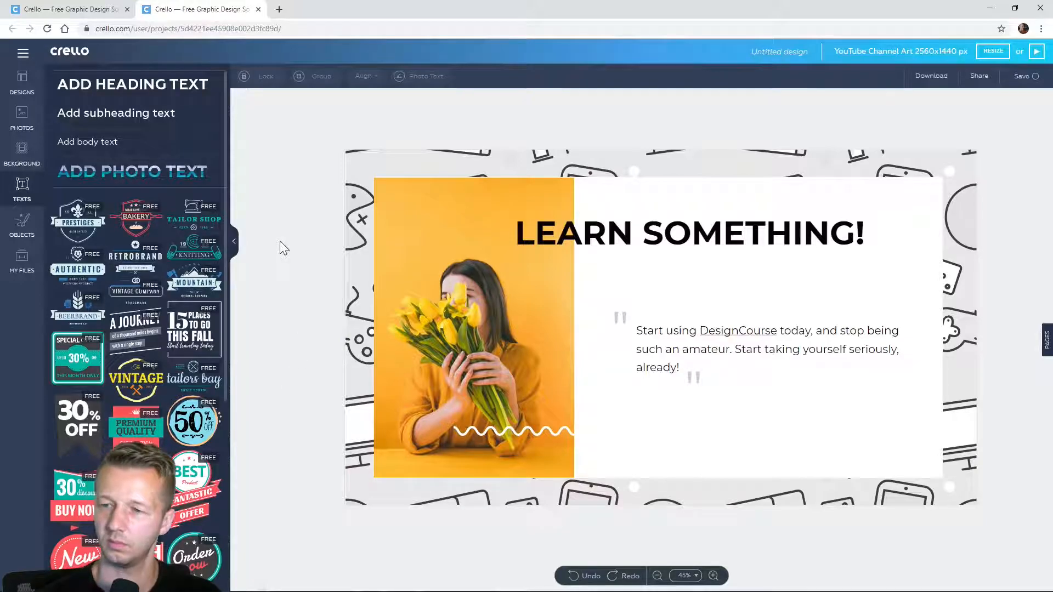